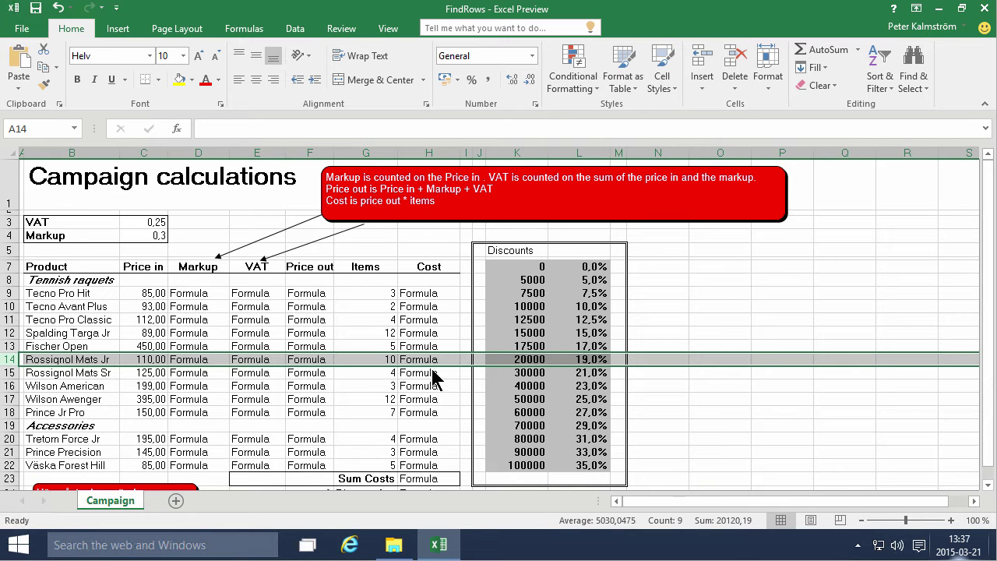
Step: Use the Name Box to name cell C3 'VAT' and cell C4 'Markup'
click(151, 221)
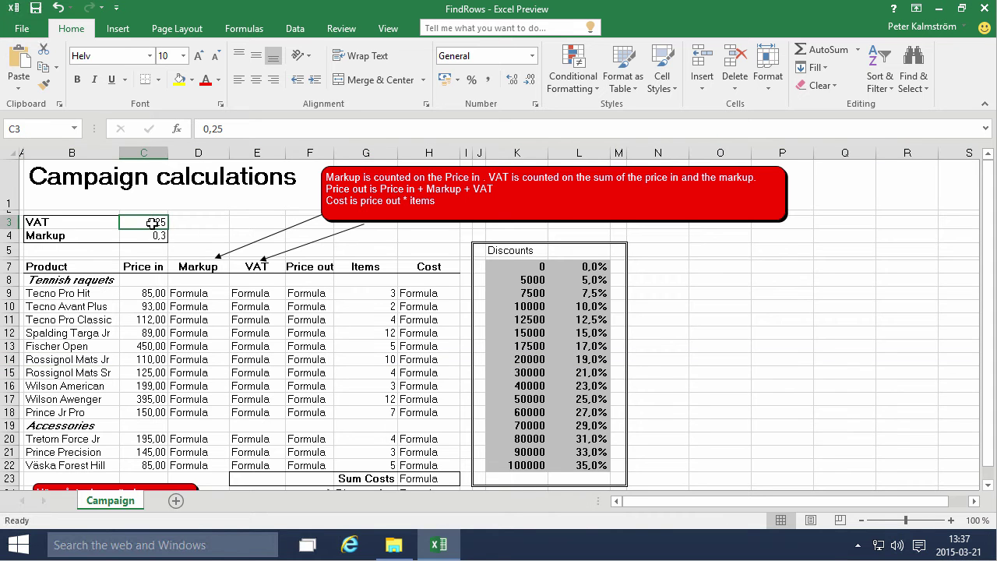
click(151, 234)
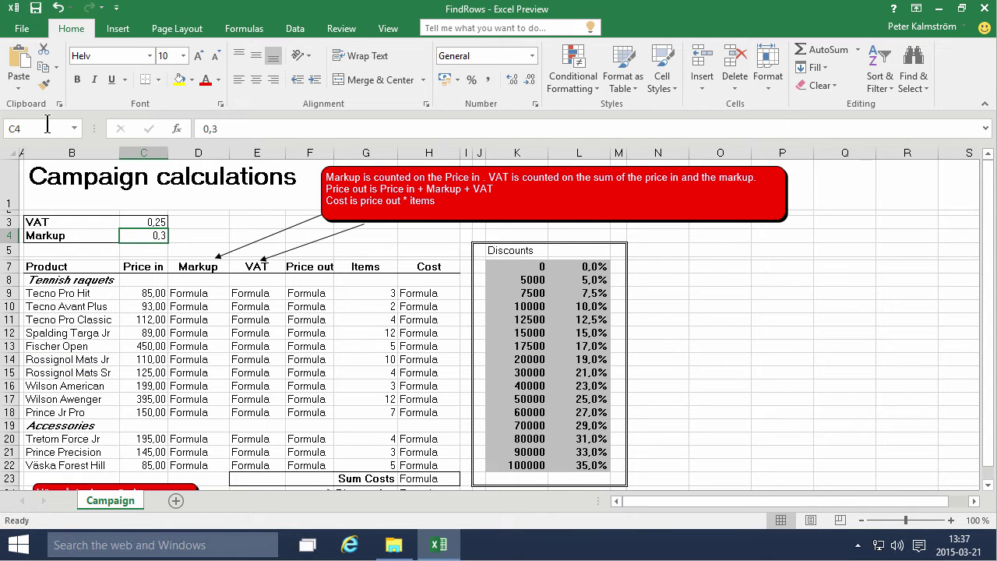
click(152, 224)
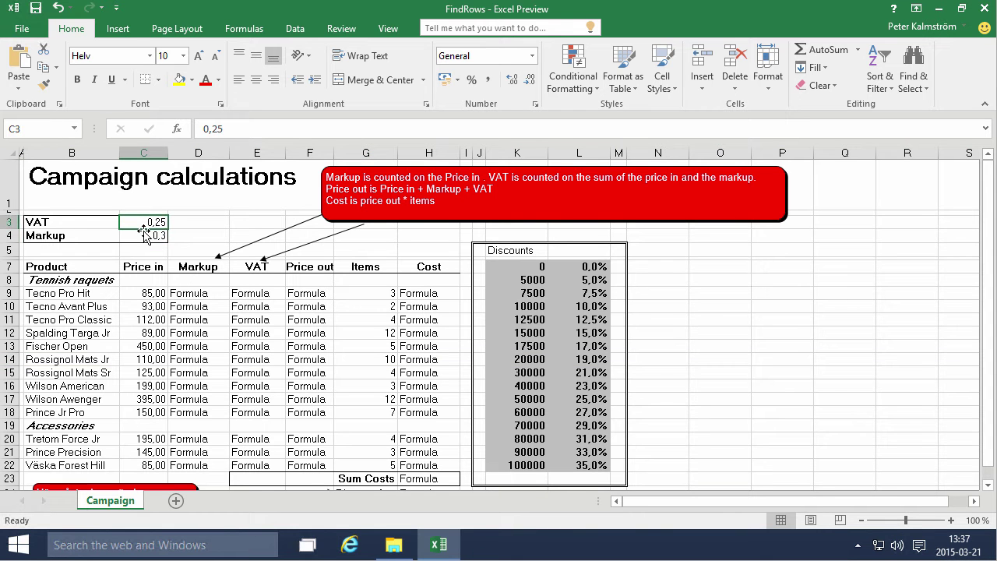
click(35, 133)
text(VAT)
key(Return)
click(136, 233)
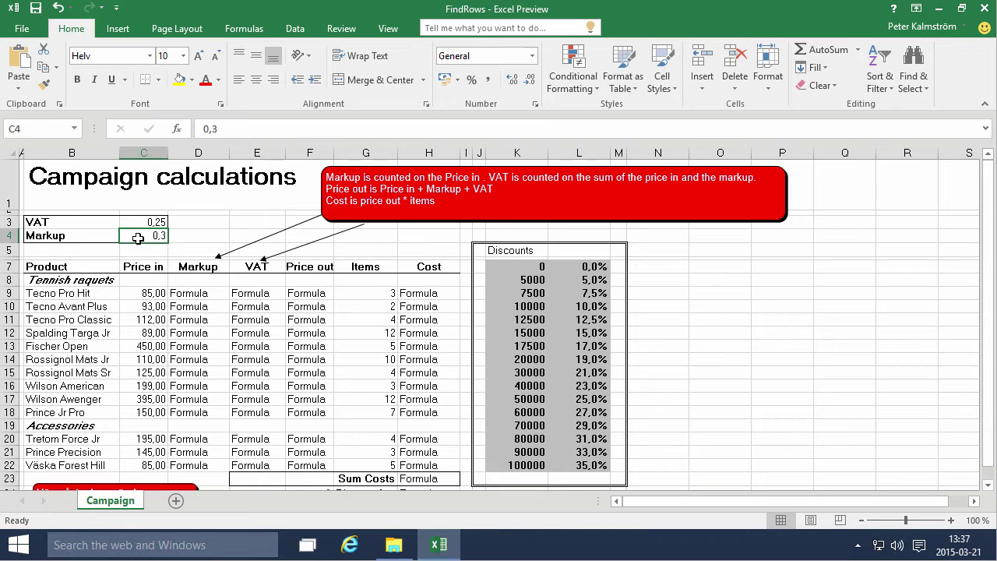
click(46, 131)
text(Markup)
key(Return)
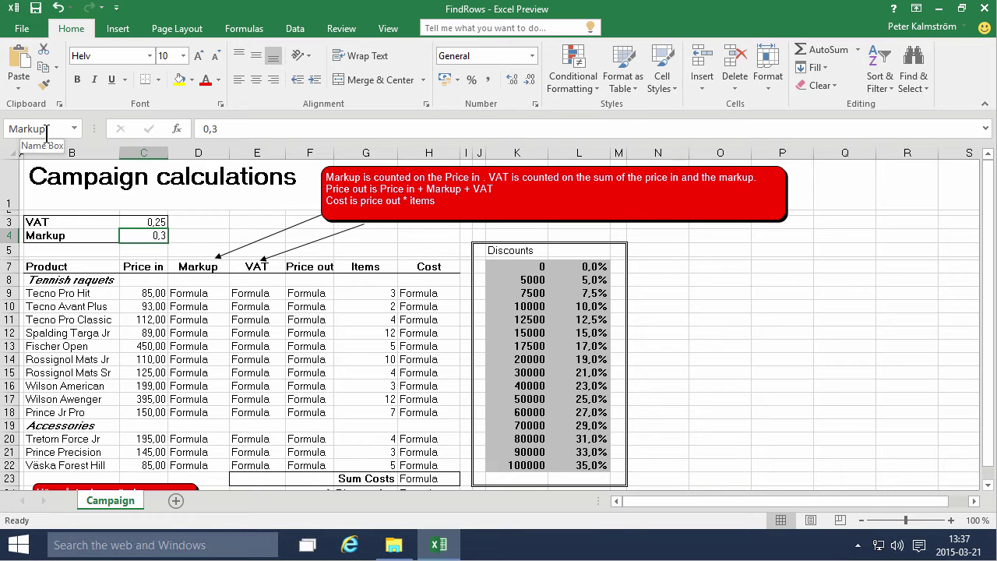
Step: Enter the formula =C9*Markup in cell D9
click(195, 291)
text(=)
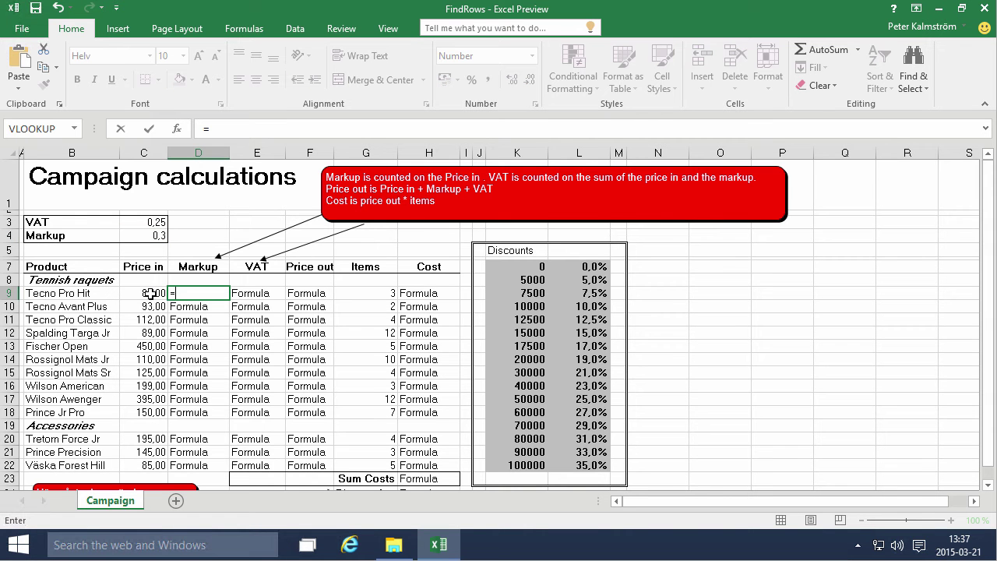
click(151, 294)
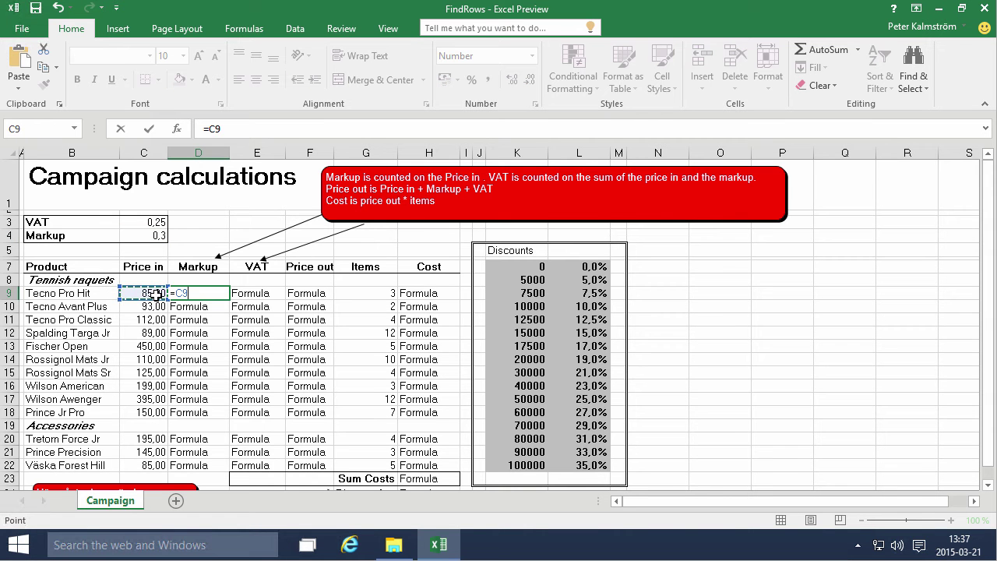
text(*m)
key(Tab)
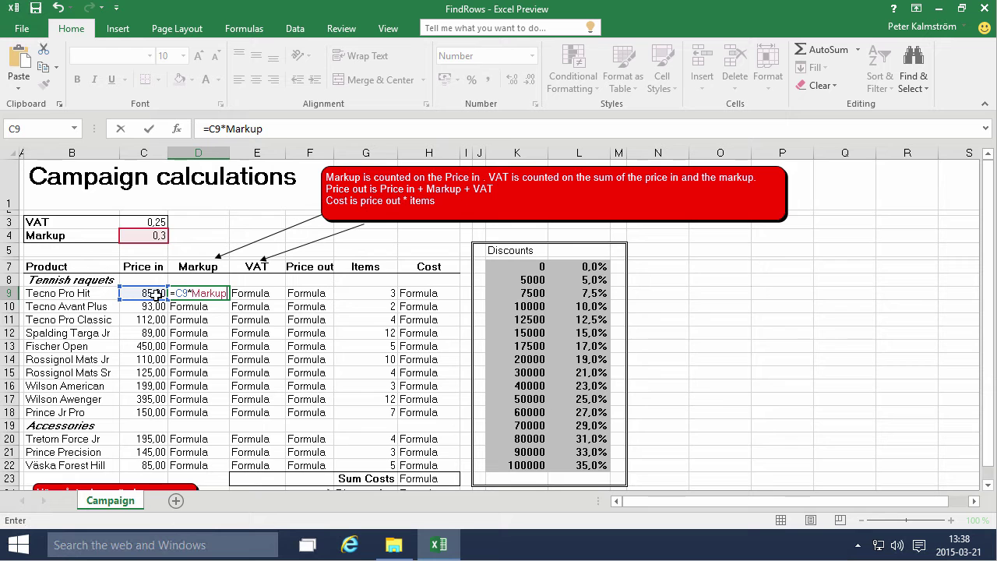
key(Return)
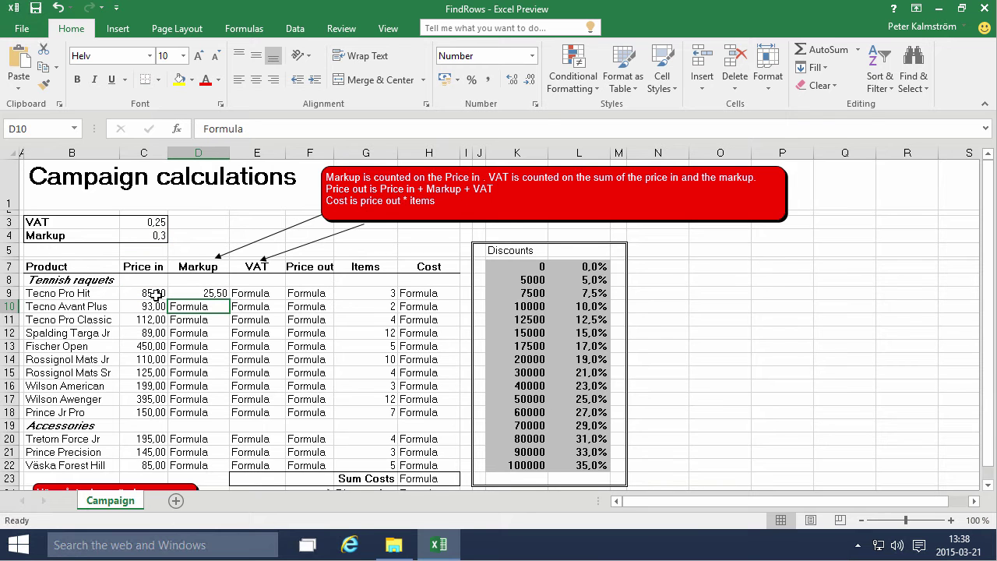
Step: Fill the markup formula down to D22 and clear the Accessories row cell D19
click(201, 294)
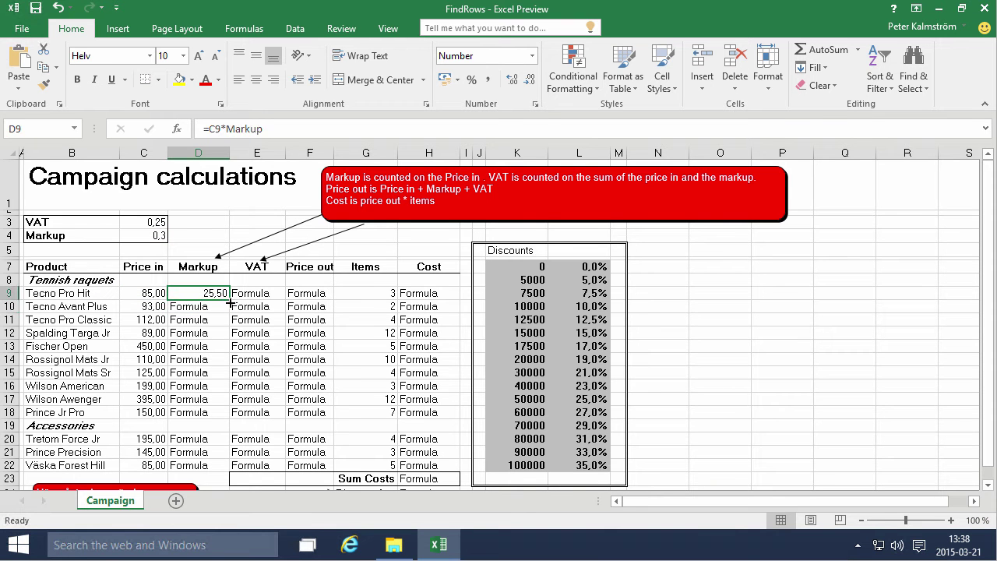
drag(230, 302, 211, 471)
scroll(216, 452, down, 3)
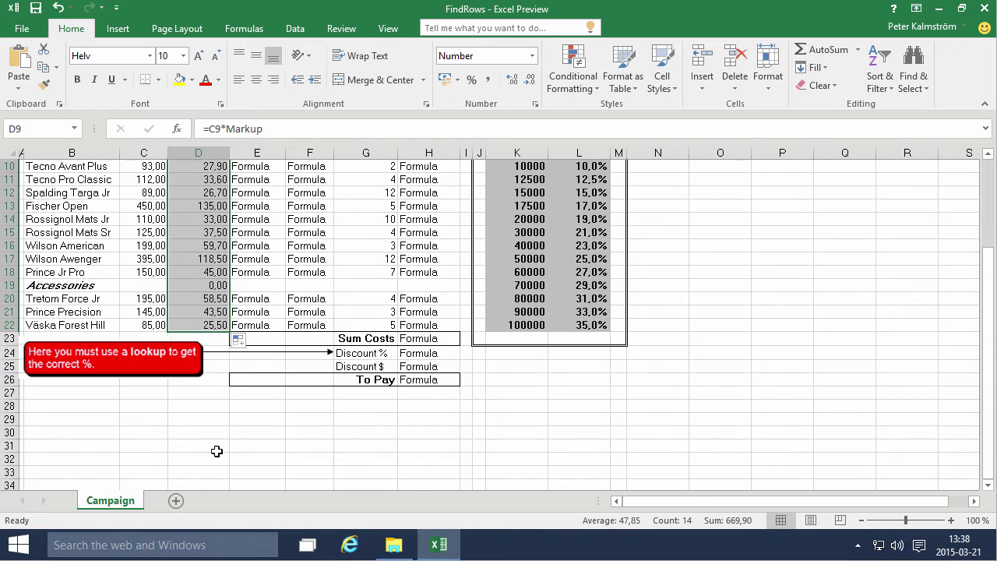
click(205, 288)
key(Delete)
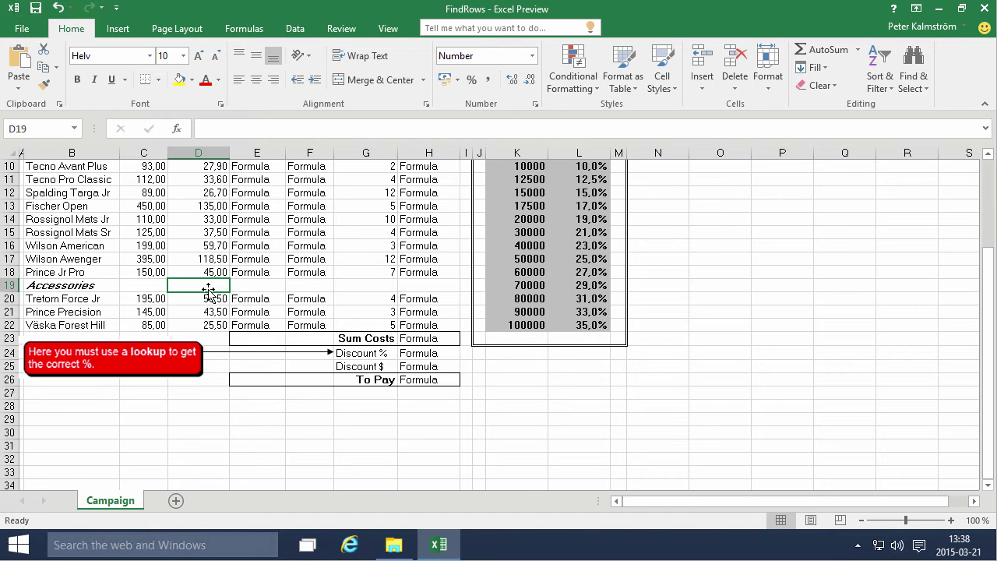
key(Up)
key(Up)
key(Up)
key(Up)
key(Up)
key(Up)
key(Up)
key(Up)
key(Up)
key(Up)
key(Up)
key(Up)
key(Up)
key(Up)
key(Up)
key(Left)
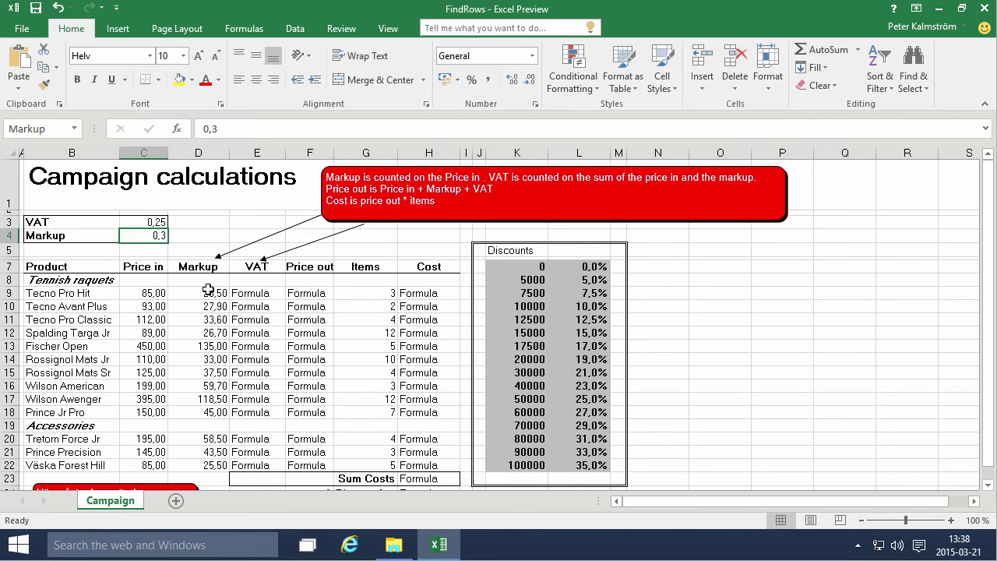
text(10%)
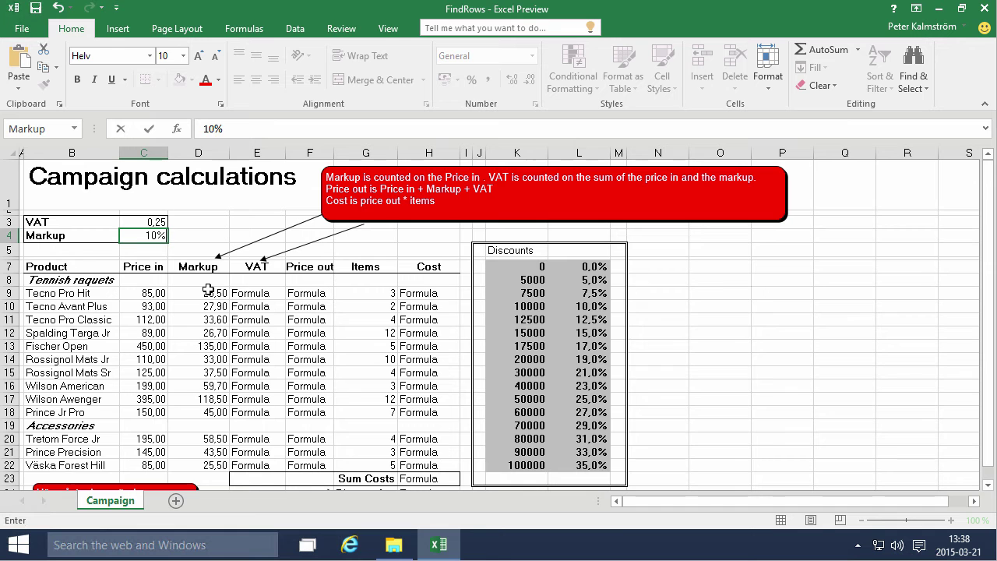
key(Return)
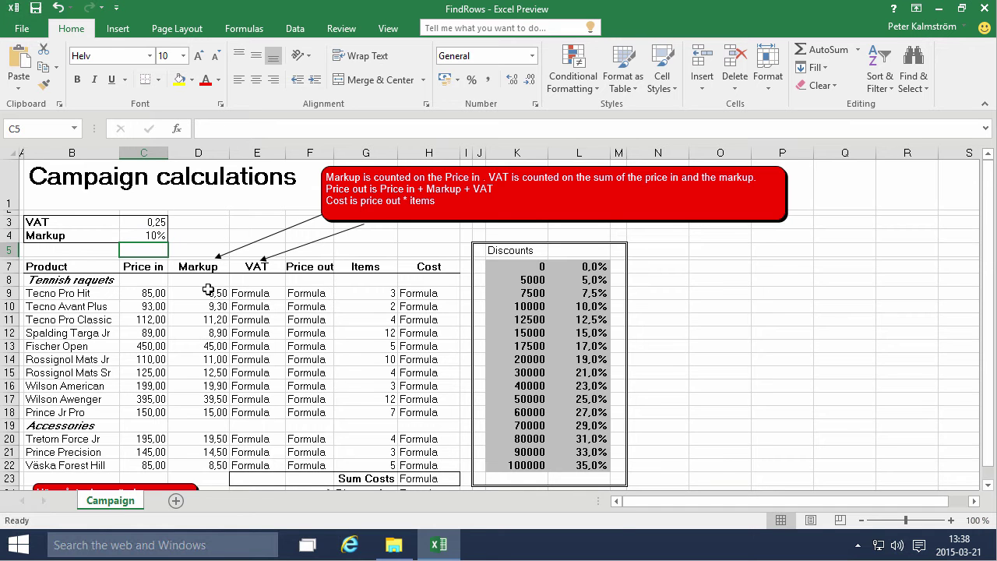
key(Up)
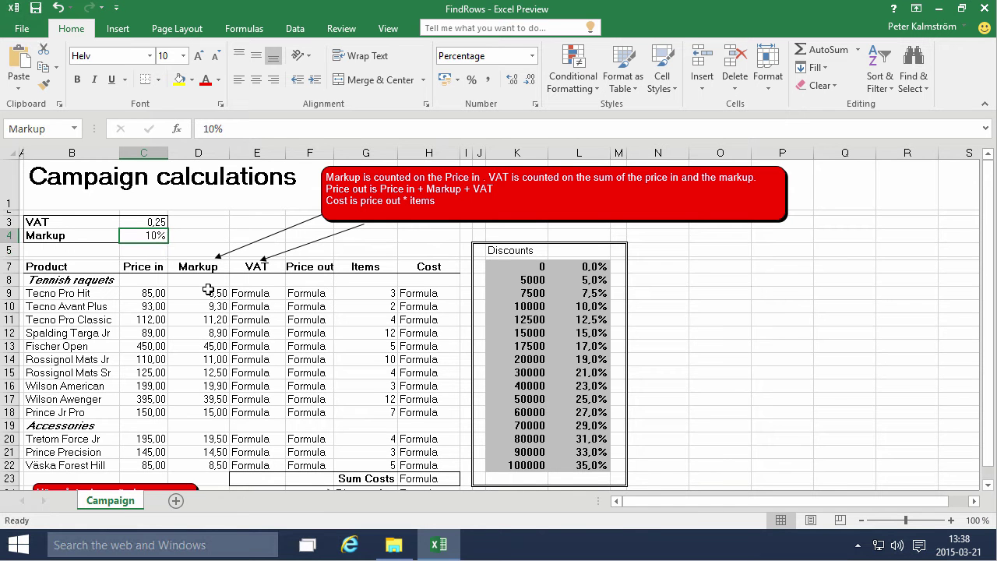
key(ctrl+z)
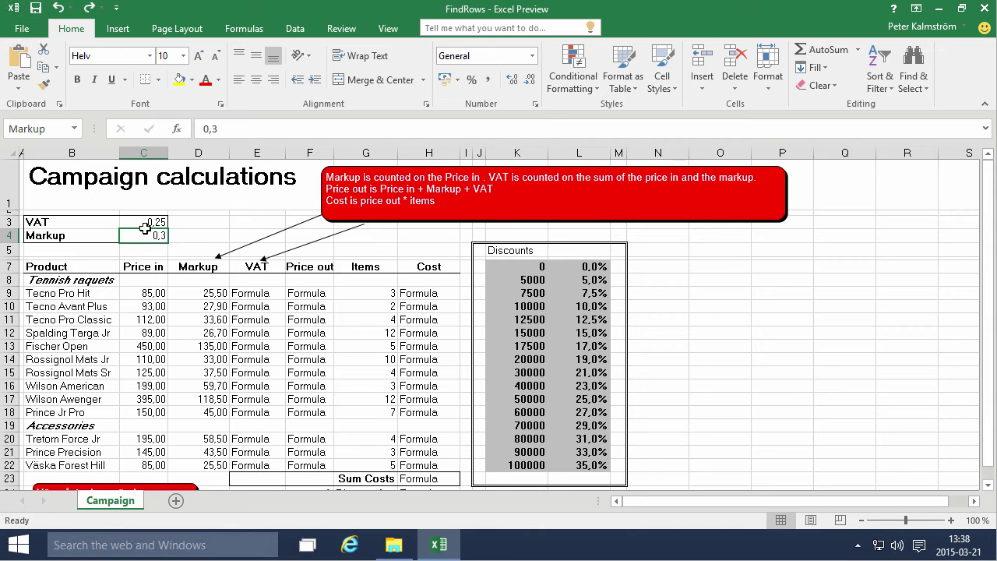
Step: Format the VAT and Markup rates in C3:C4 as percentages with the Input style
drag(148, 222, 150, 240)
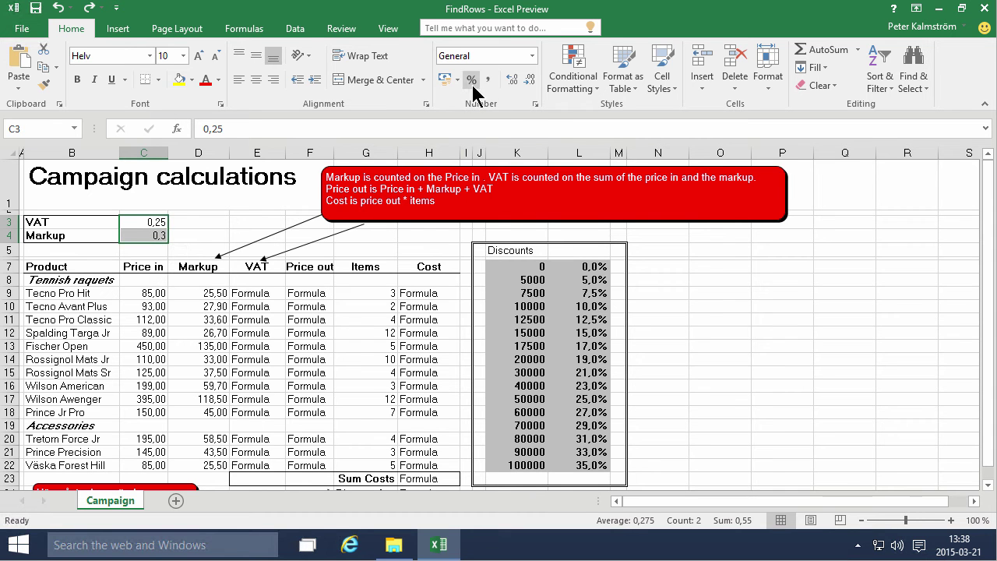
click(474, 86)
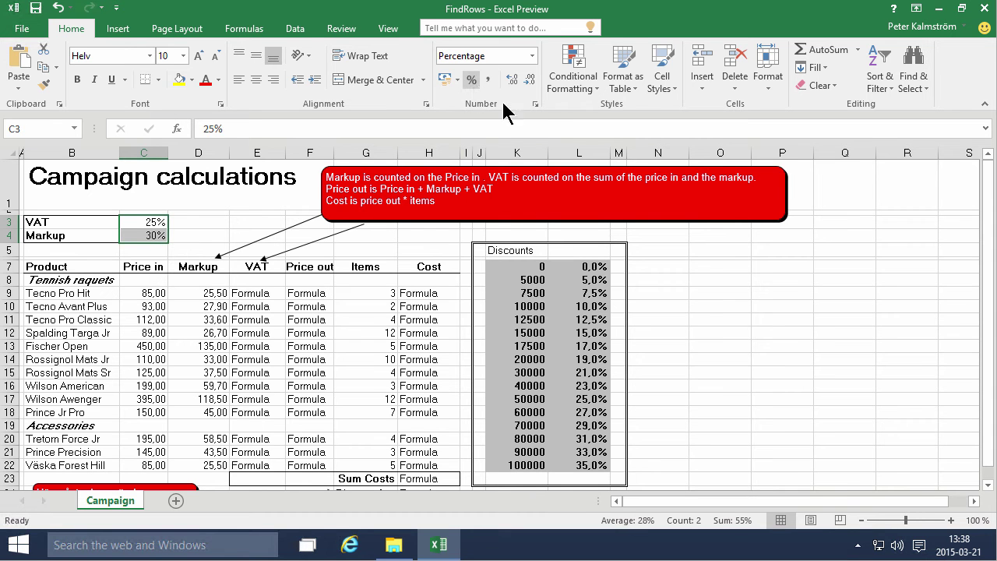
click(662, 78)
click(757, 164)
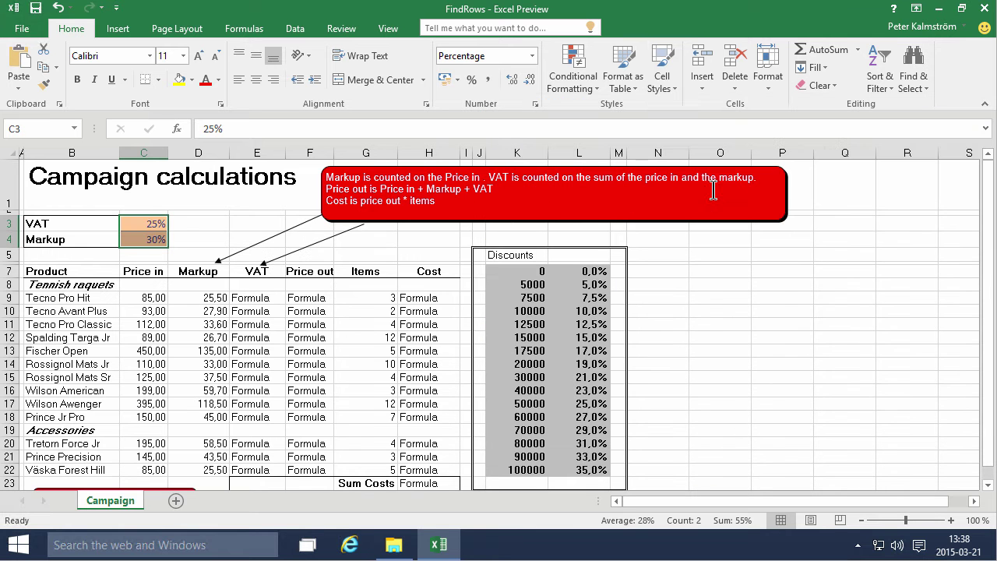
Step: Give the Price in values C9:C22 the Input style and $ Accounting format
drag(154, 298, 150, 469)
click(770, 89)
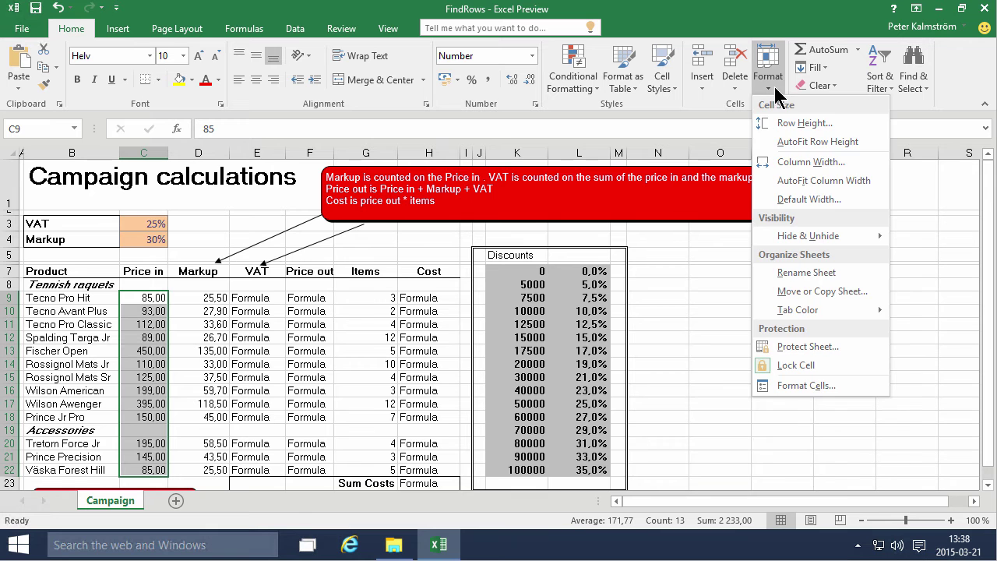
click(664, 82)
click(756, 159)
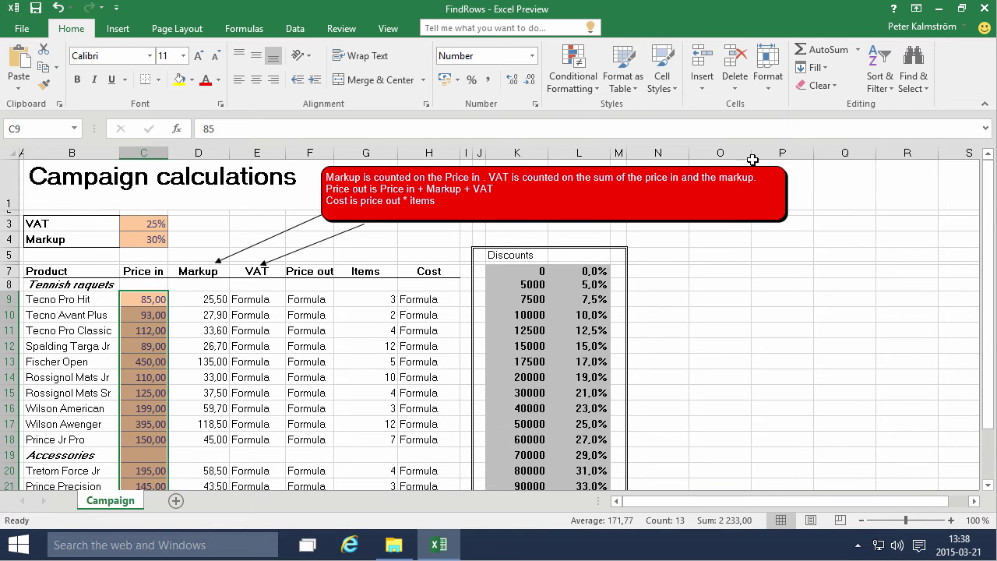
click(306, 320)
scroll(305, 321, down, 1)
scroll(305, 321, up, 1)
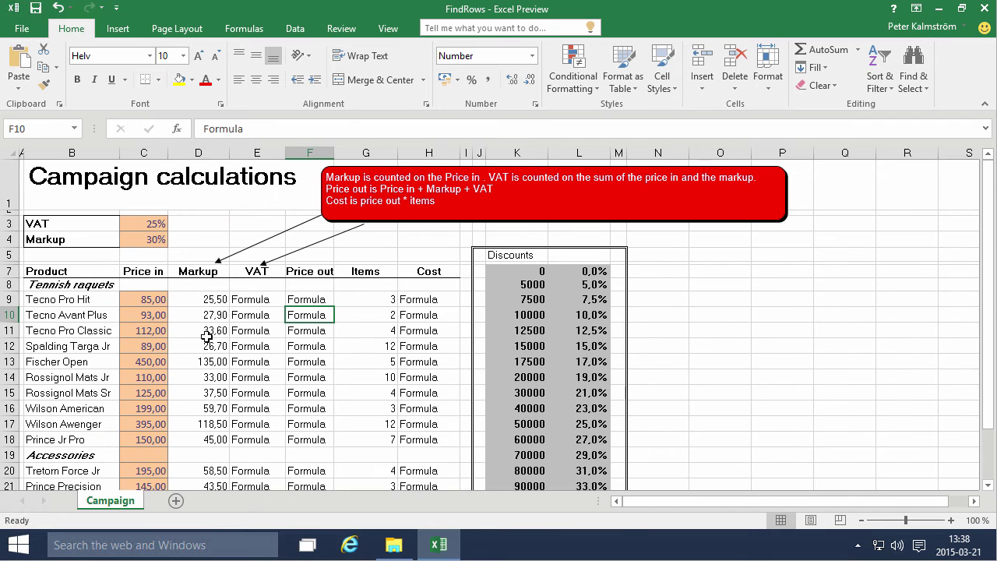
drag(145, 299, 145, 415)
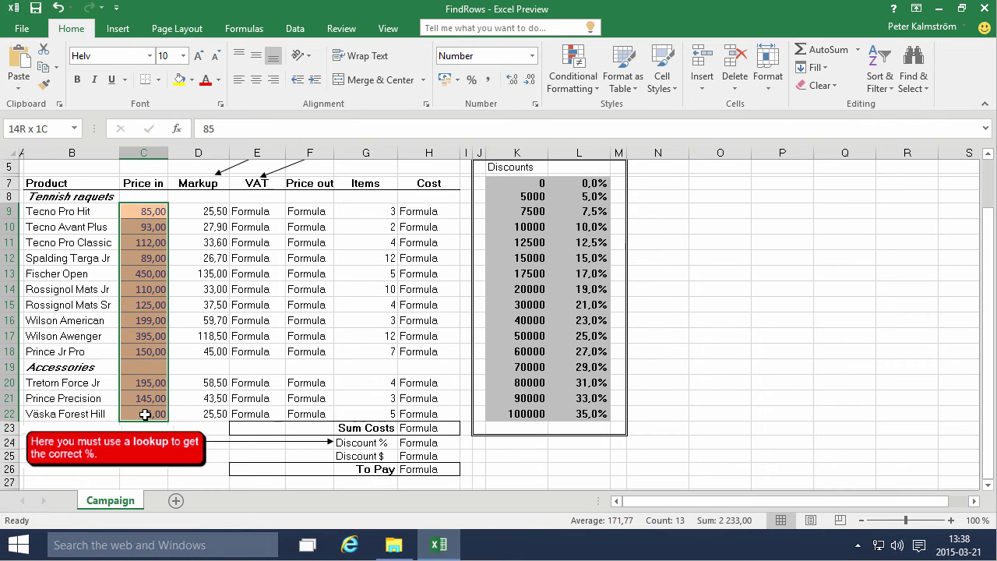
click(457, 79)
click(489, 101)
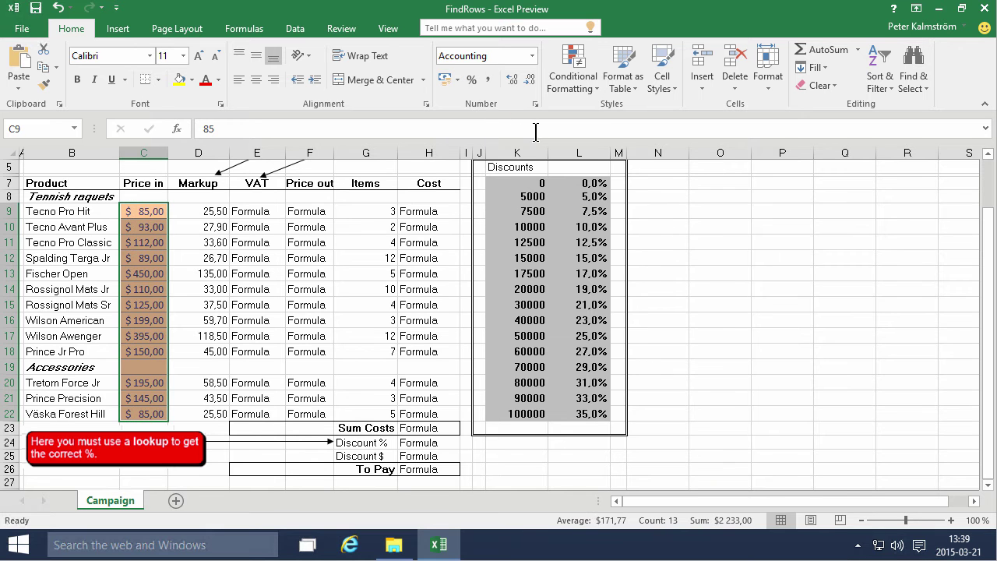
click(390, 244)
Step: Format the Markup values D9:D22 as $ Accounting with the Calculation style
drag(212, 212, 218, 408)
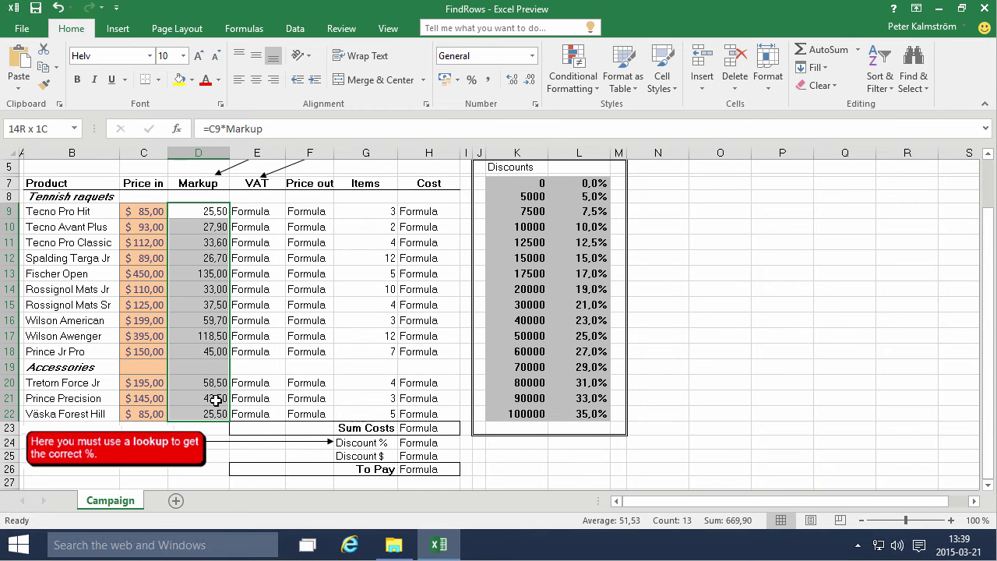
click(457, 81)
click(468, 101)
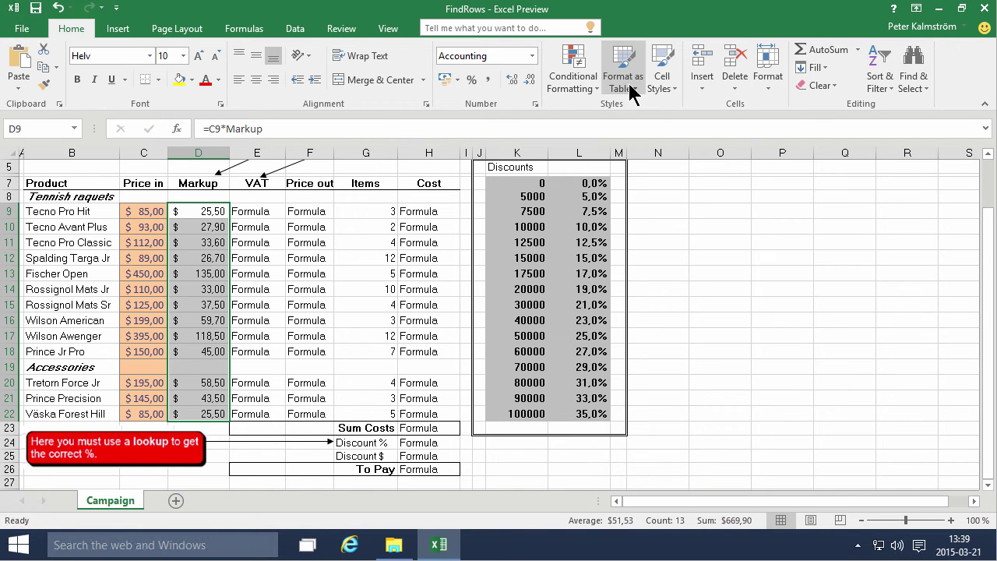
click(664, 78)
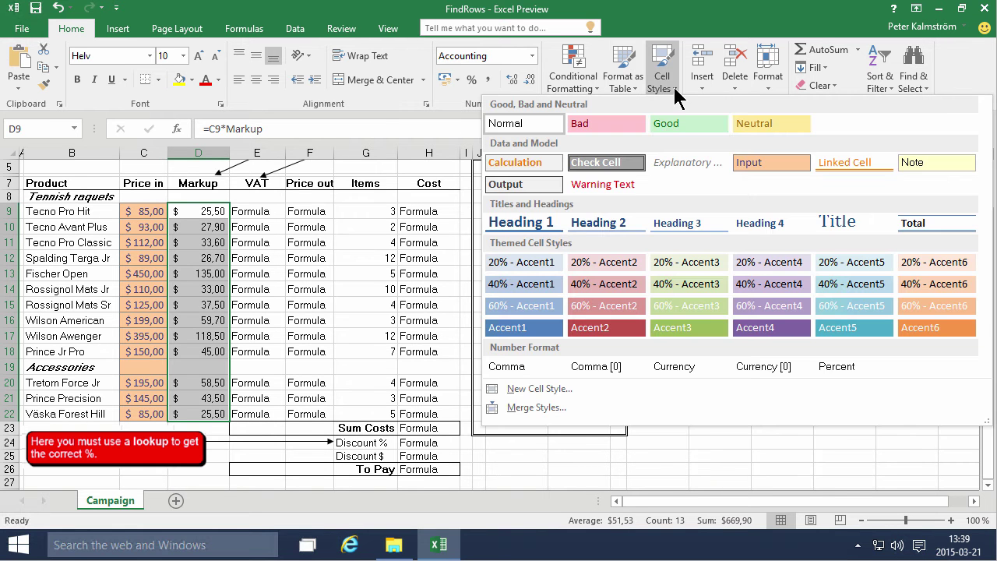
click(536, 164)
click(299, 274)
scroll(298, 274, up, 1)
Step: Enter the formula =(C9+D9)*VAT in cell E9
click(255, 300)
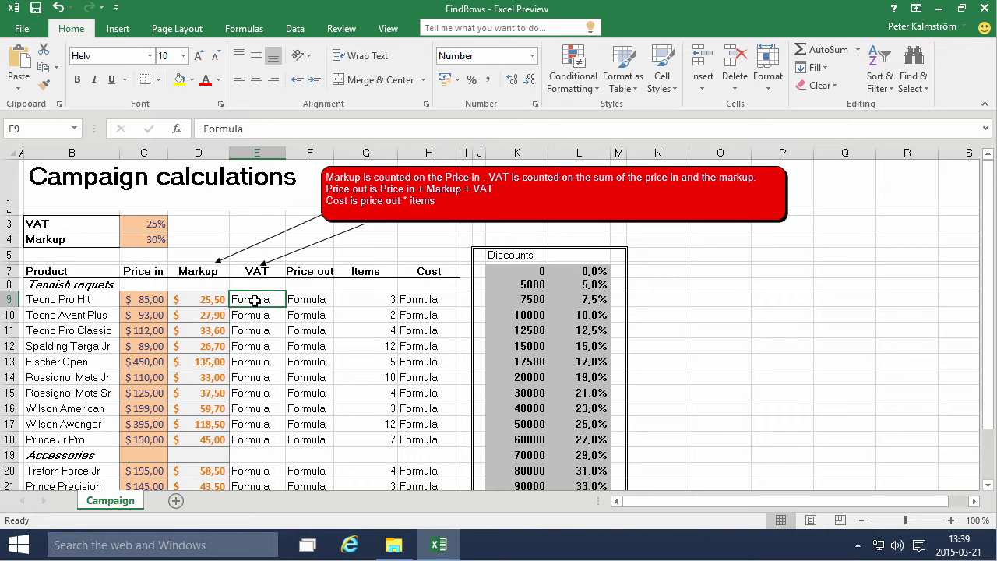
text(=)
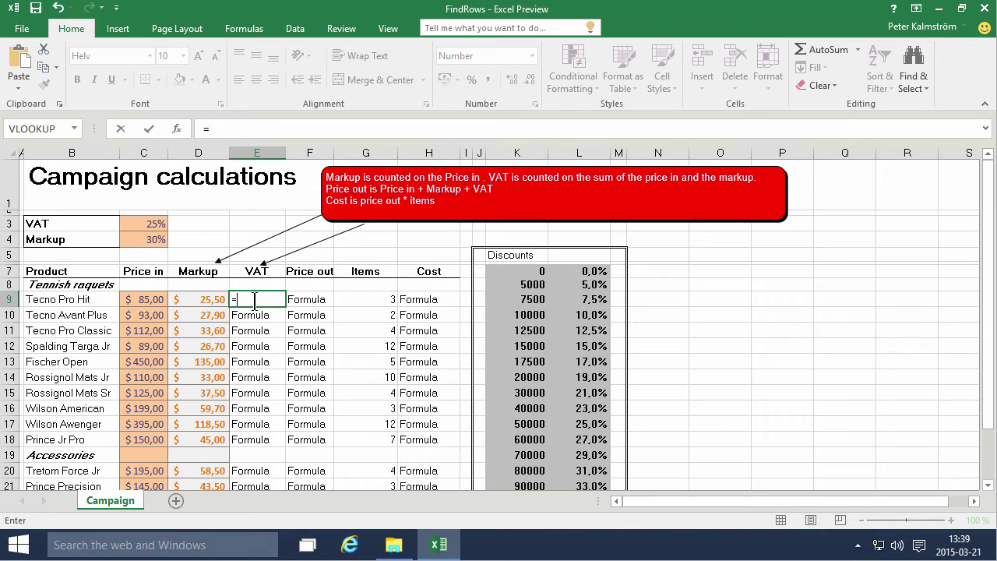
key(Left)
key(Left)
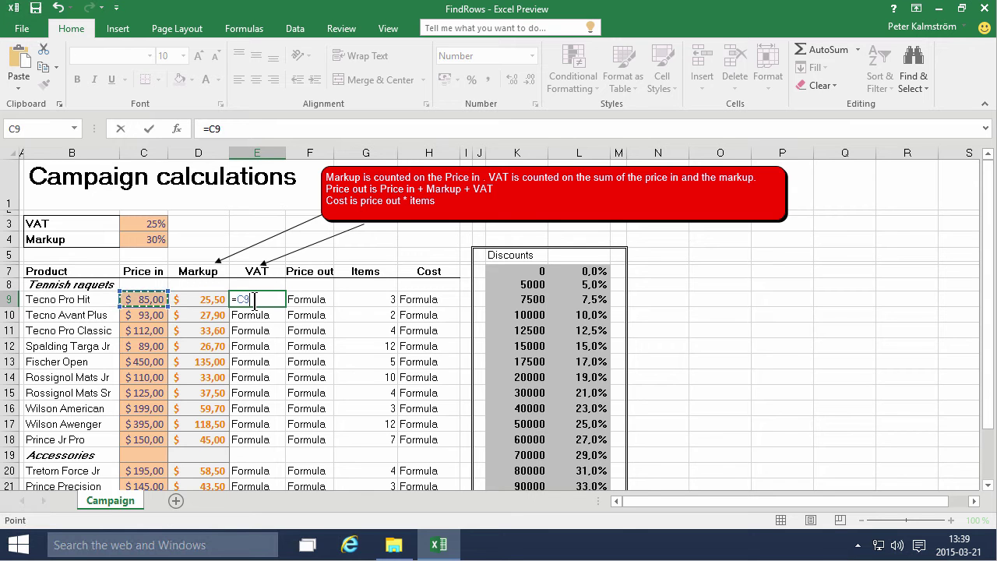
text(+)
key(Left)
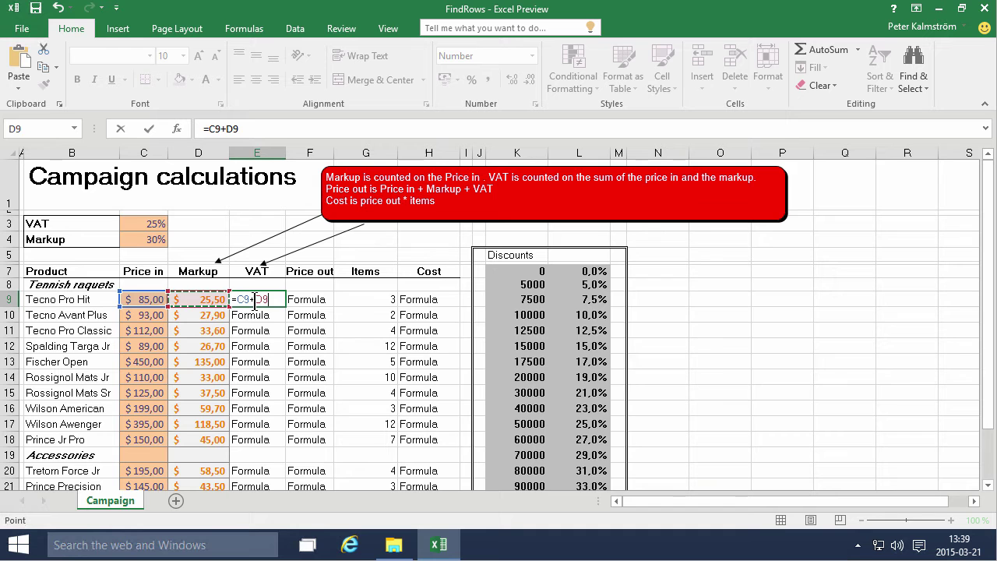
click(209, 128)
text(()
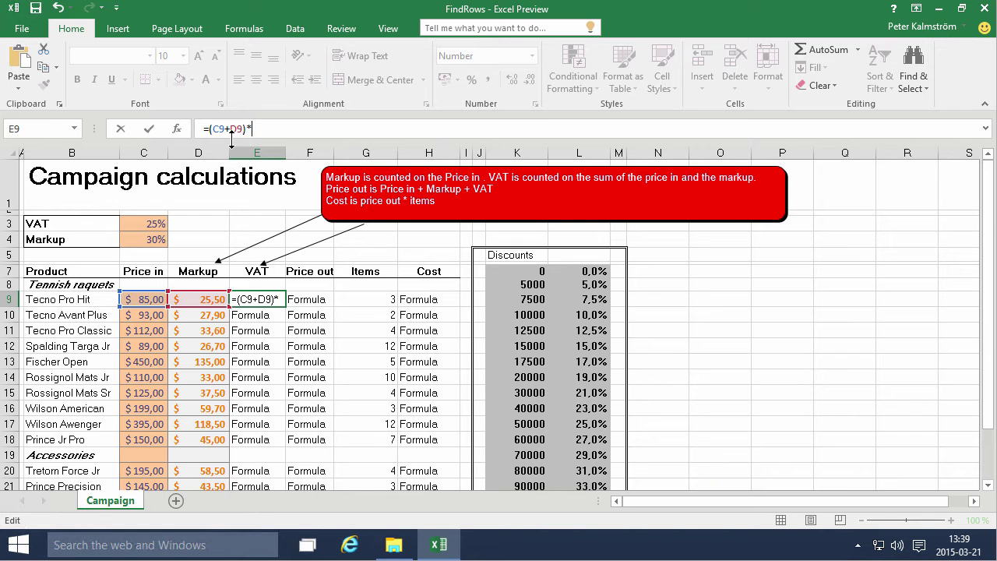
click(156, 226)
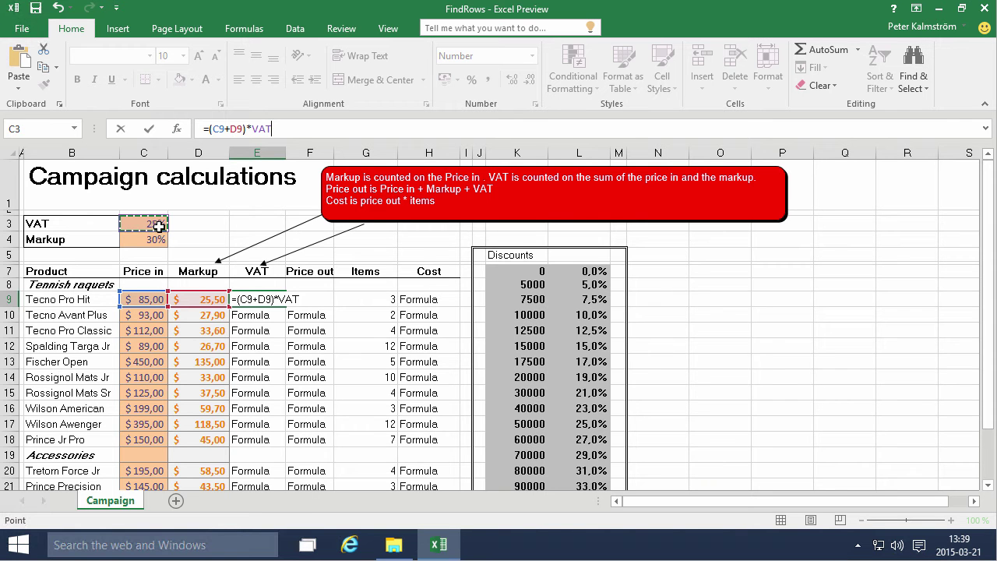
key(Return)
Step: Fill the VAT formula down to E22 and clear the Accessories row cell E19
key(Up)
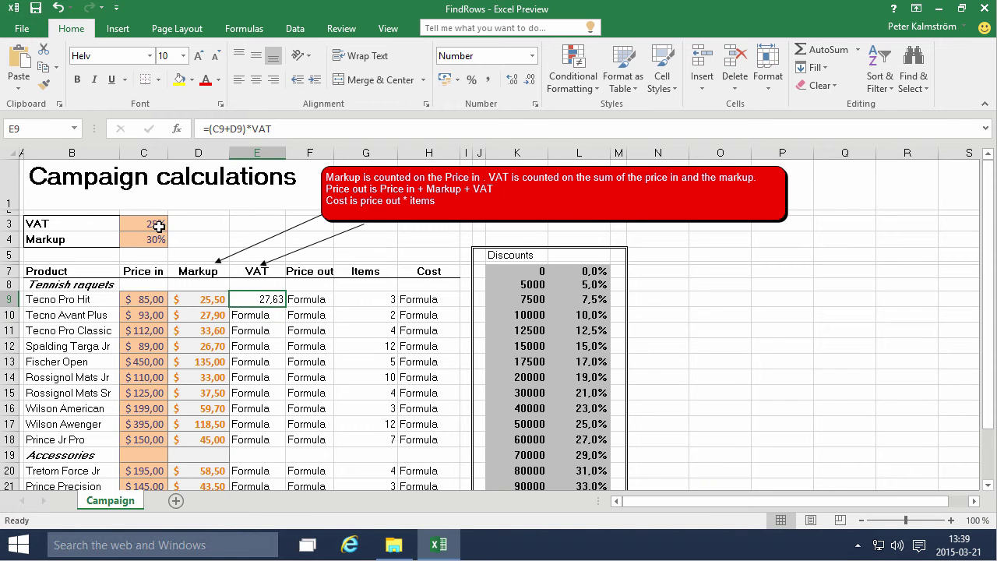
drag(283, 309, 275, 418)
click(266, 368)
key(Delete)
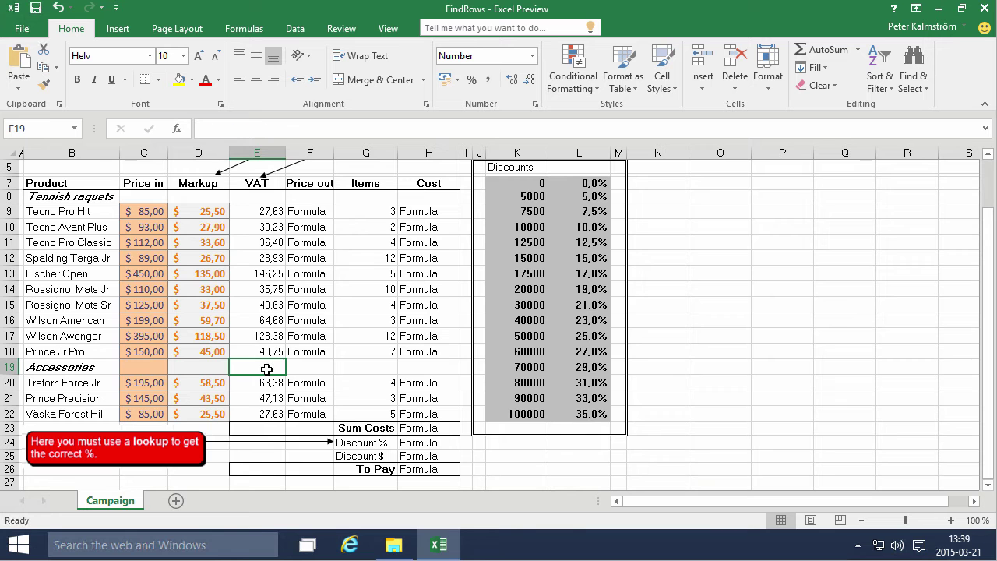
Step: Format the VAT values E9:E22 as $ Accounting with the Calculation style
drag(267, 212, 274, 414)
click(446, 79)
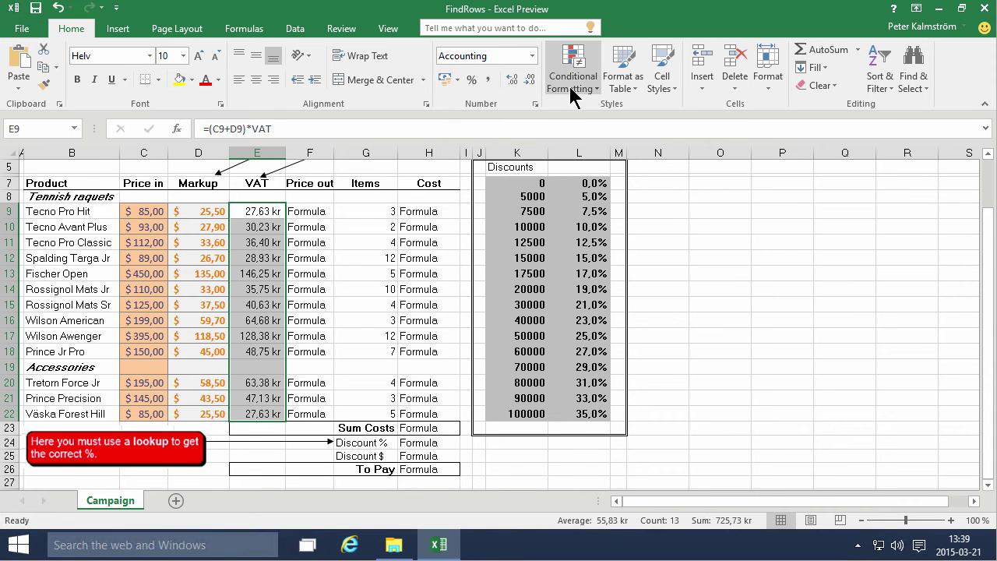
click(675, 89)
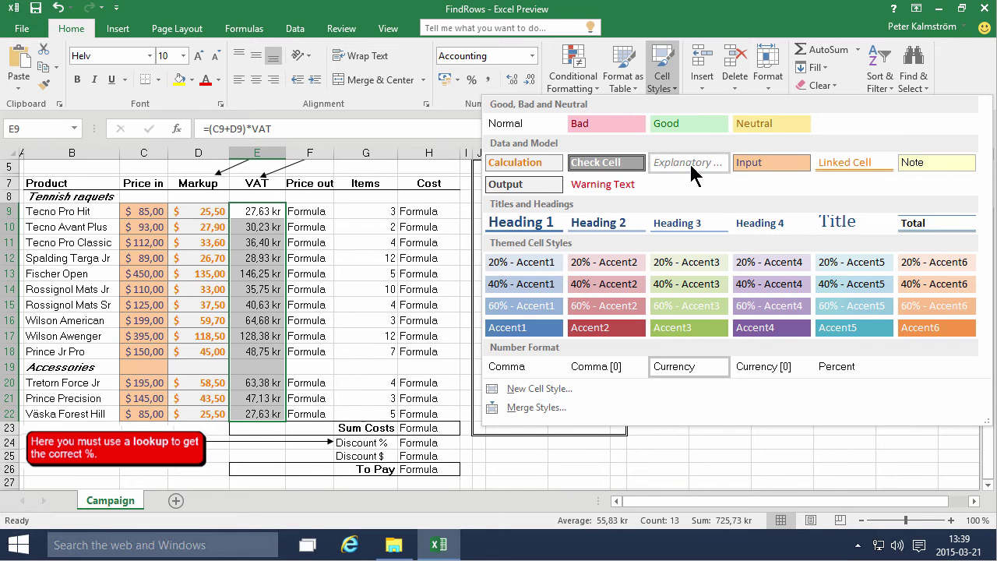
click(540, 170)
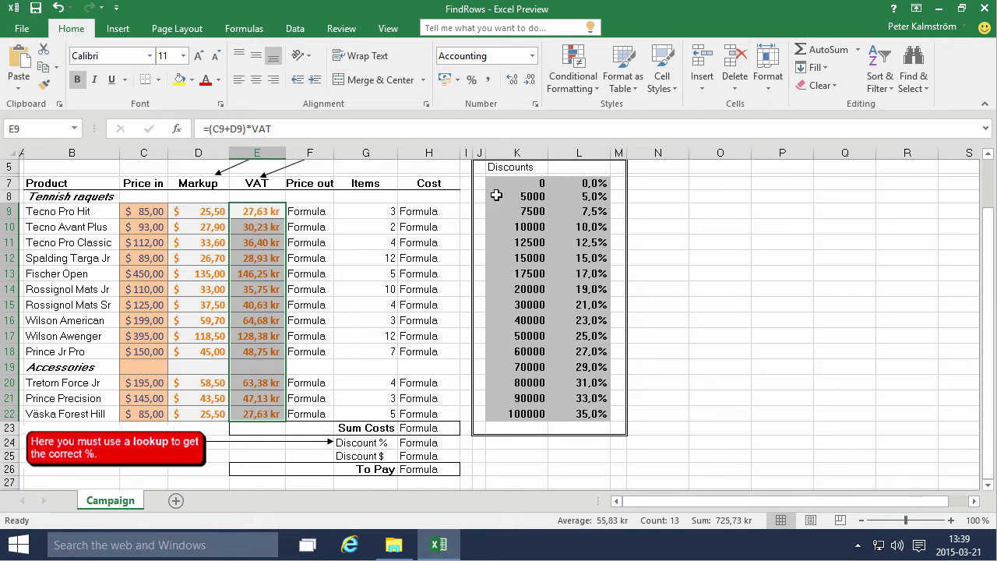
click(360, 256)
drag(273, 209, 263, 414)
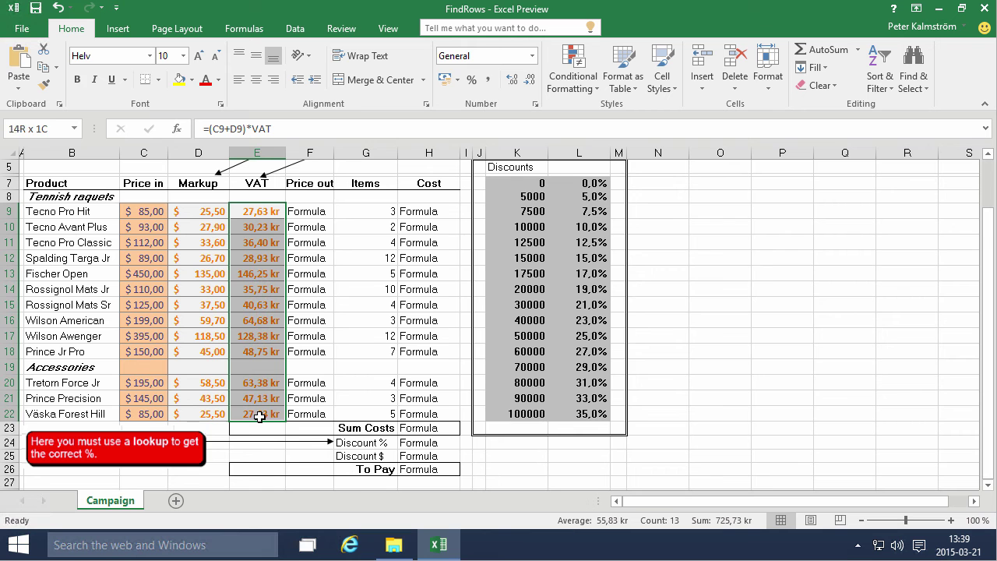
click(457, 79)
click(467, 97)
click(358, 255)
scroll(358, 256, up, 2)
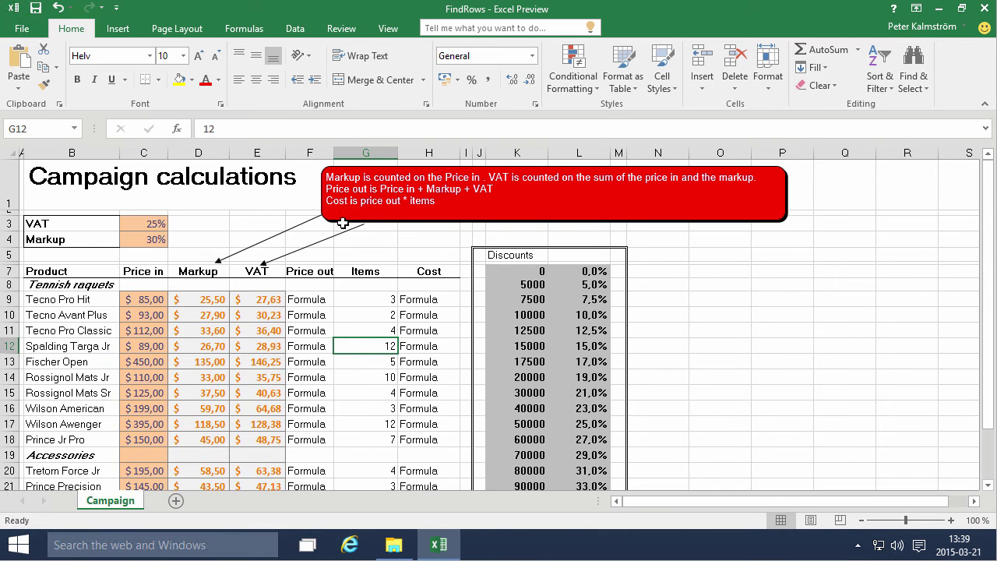
click(312, 302)
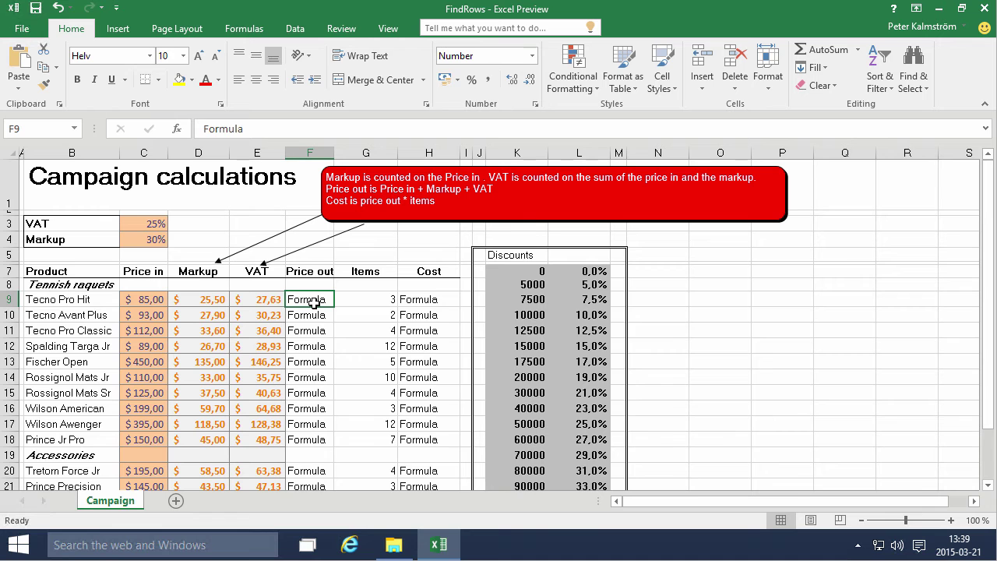
Step: Enter =C9+D9+E9 in F9 and fill it down to F22
text(=)
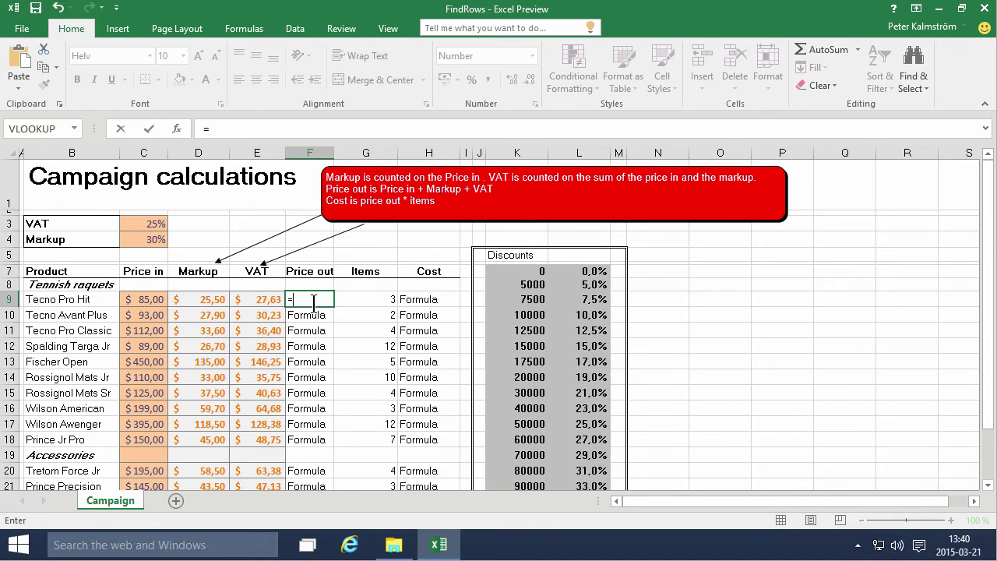
key(Left)
key(Left)
key(Left)
text(+)
key(Left)
key(Left)
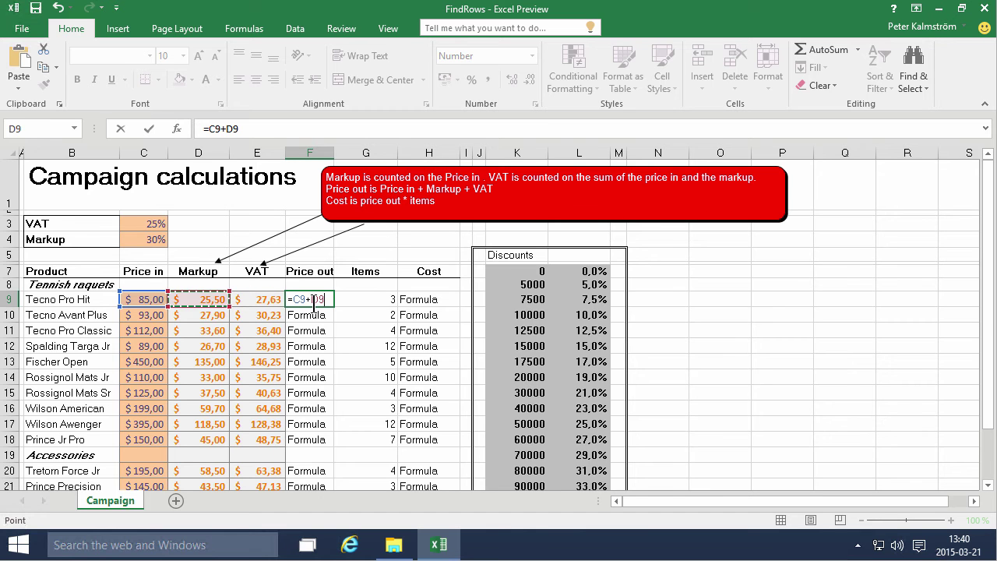
text(+)
key(Left)
key(Left)
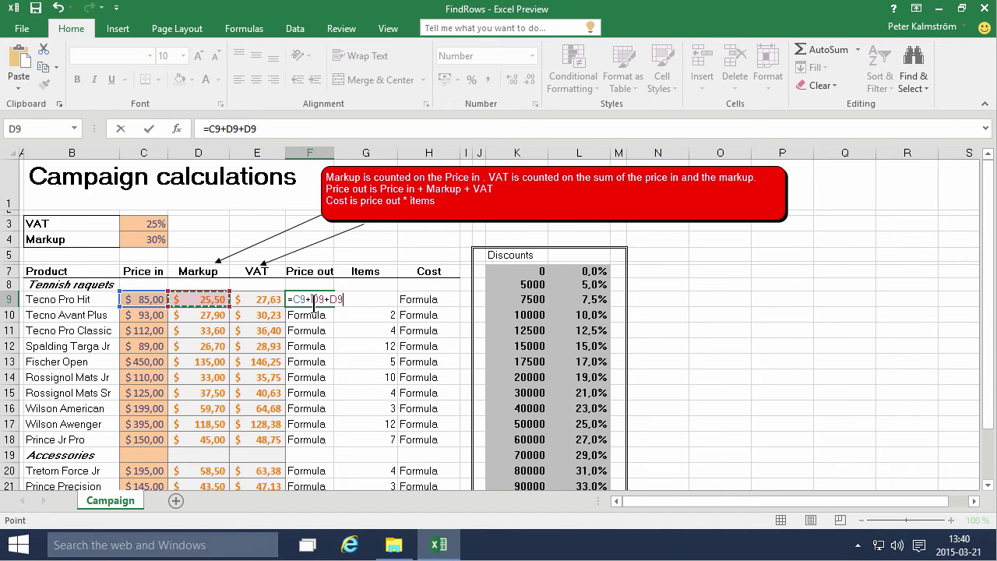
key(Right)
key(ctrl+Return)
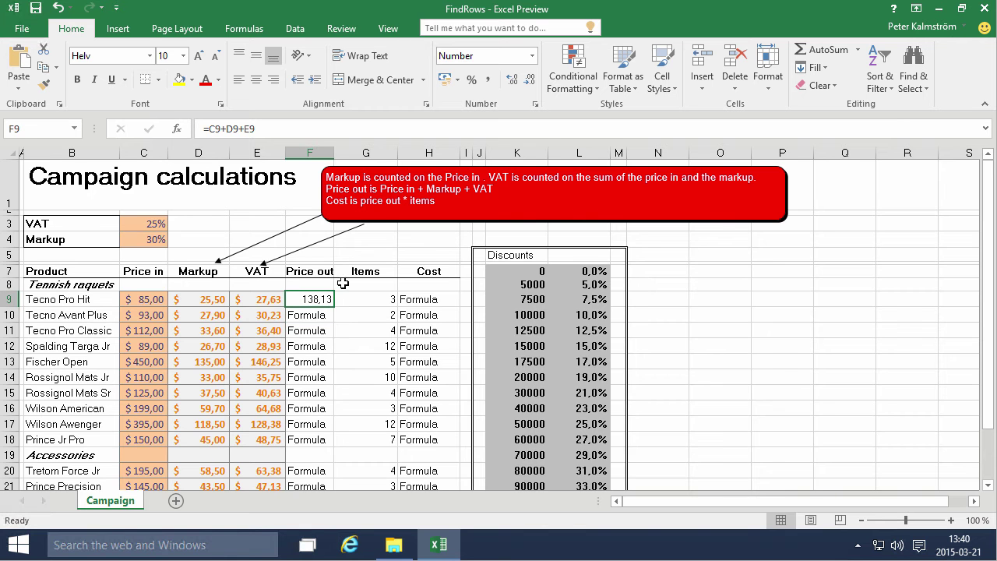
scroll(335, 295, down, 1)
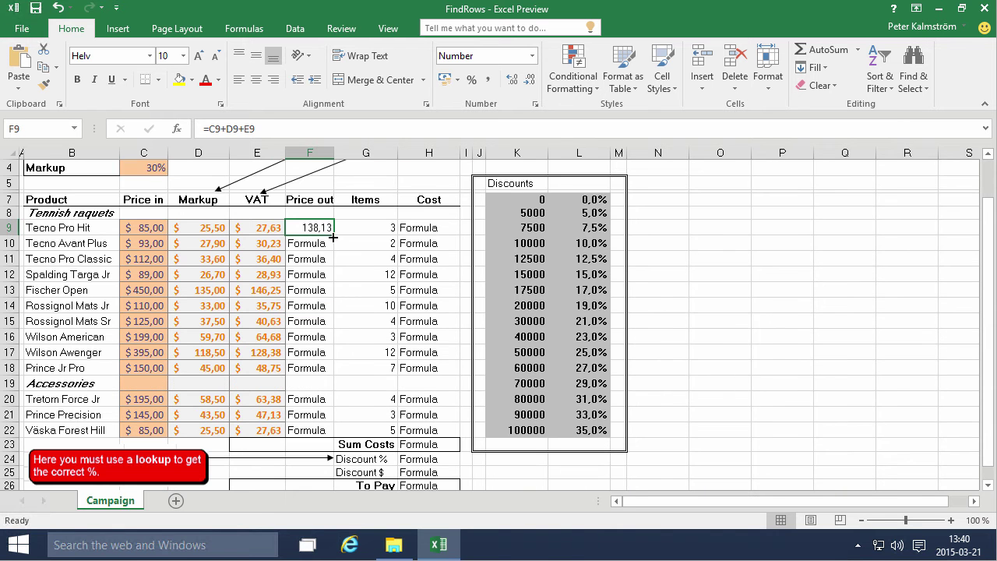
drag(332, 238, 322, 437)
click(301, 384)
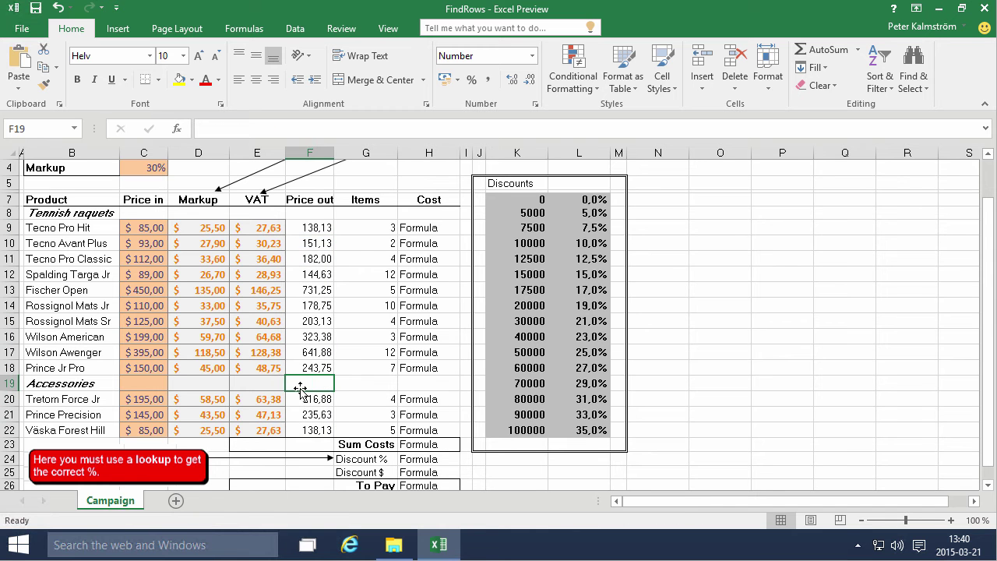
Step: Format the Price out values F9:F22 as $ Accounting with the Calculation style
drag(305, 228, 310, 431)
click(458, 79)
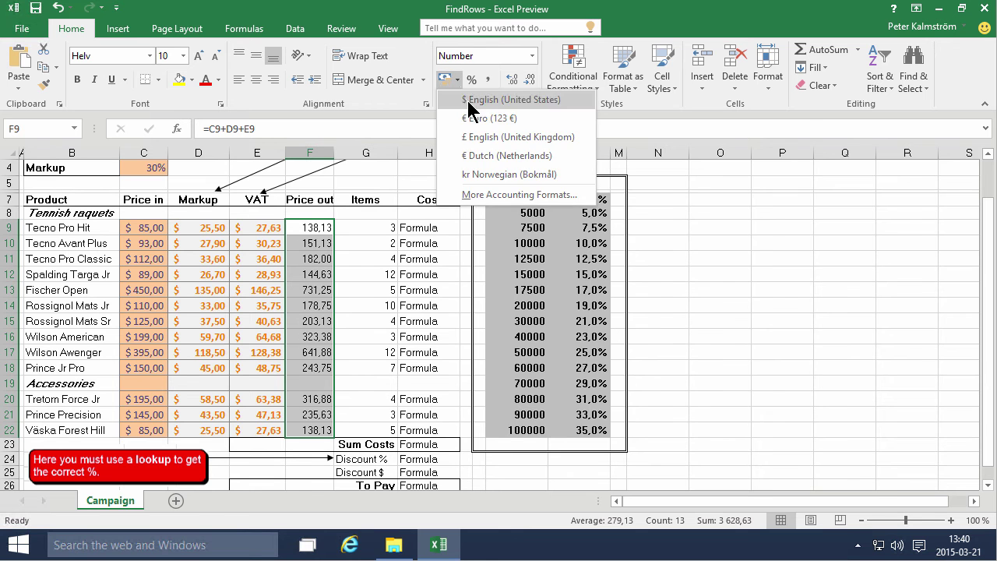
click(473, 99)
click(668, 92)
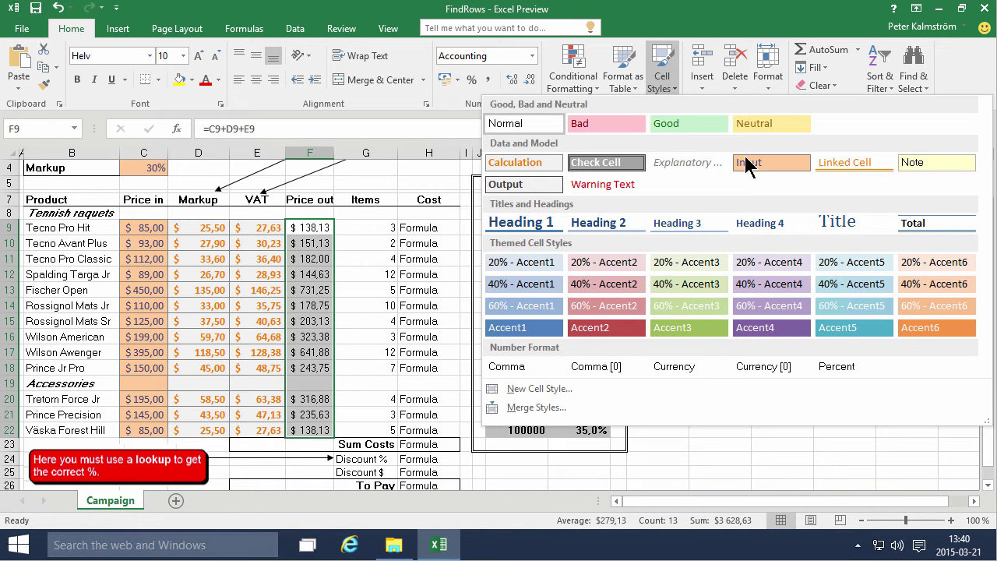
click(537, 158)
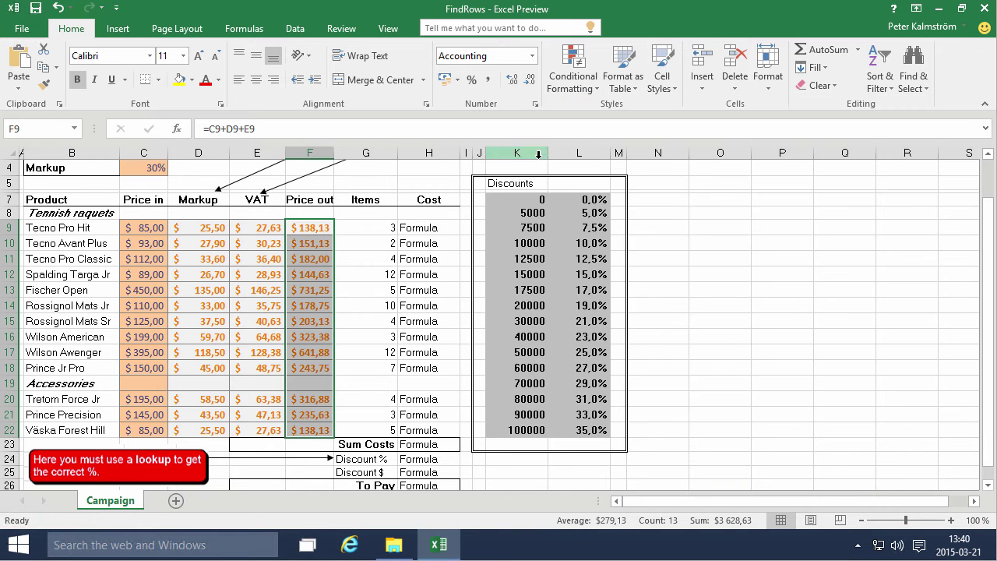
click(419, 227)
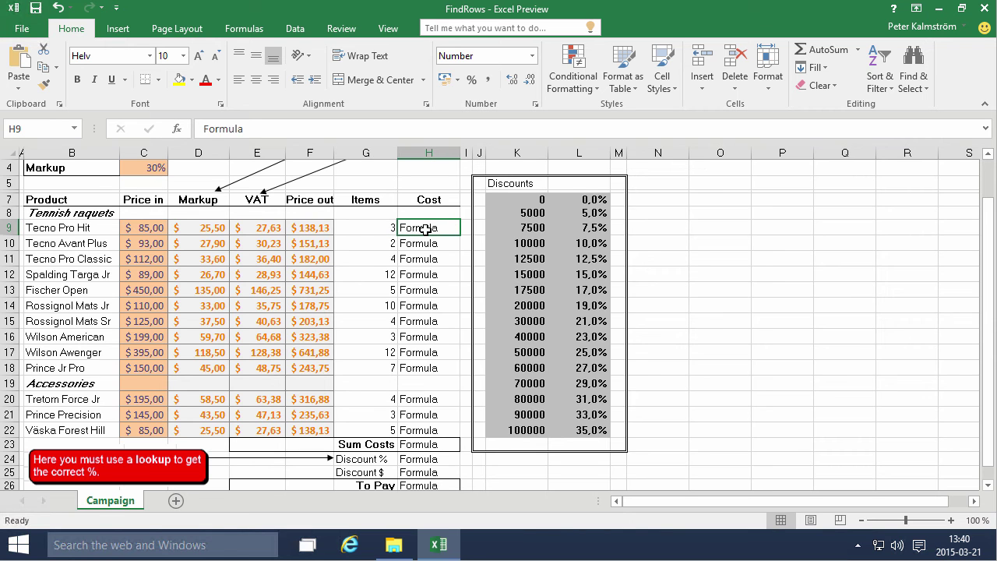
Step: Enter =F9*G9 in H9, fill it down to H22, and clear H19
text(=)
key(Left)
key(Left)
text(*)
key(Left)
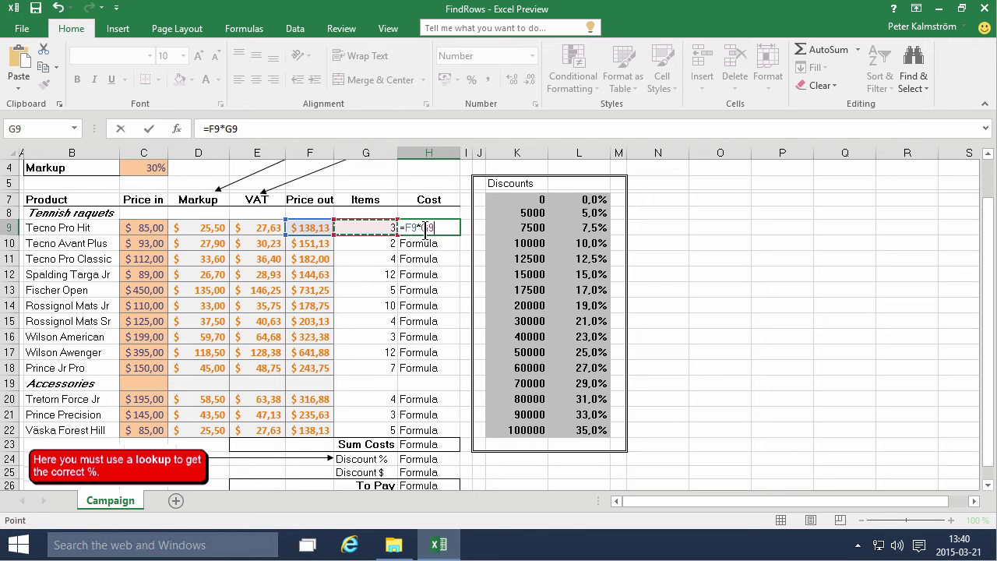
key(Return)
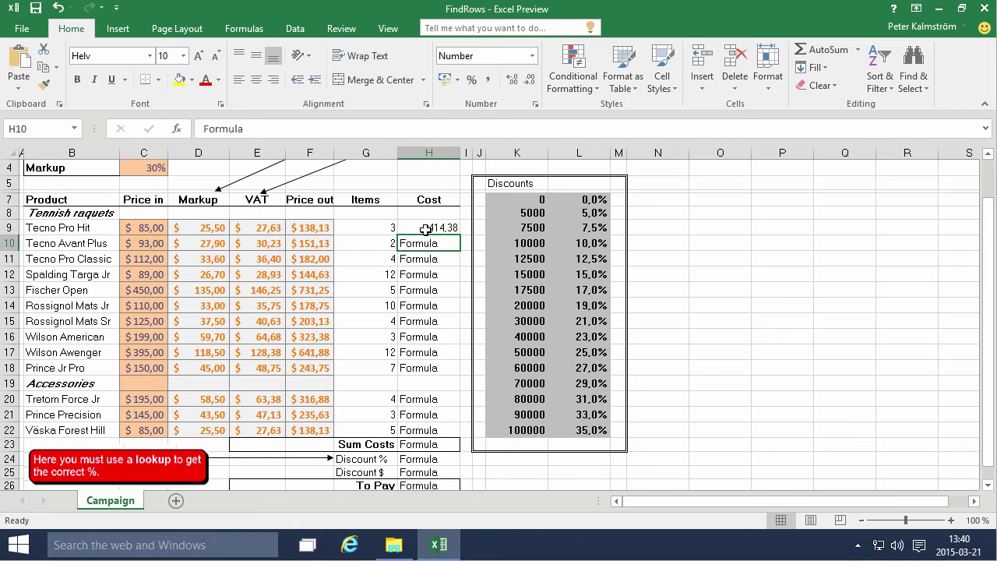
click(442, 227)
drag(461, 236, 440, 441)
click(434, 382)
key(Delete)
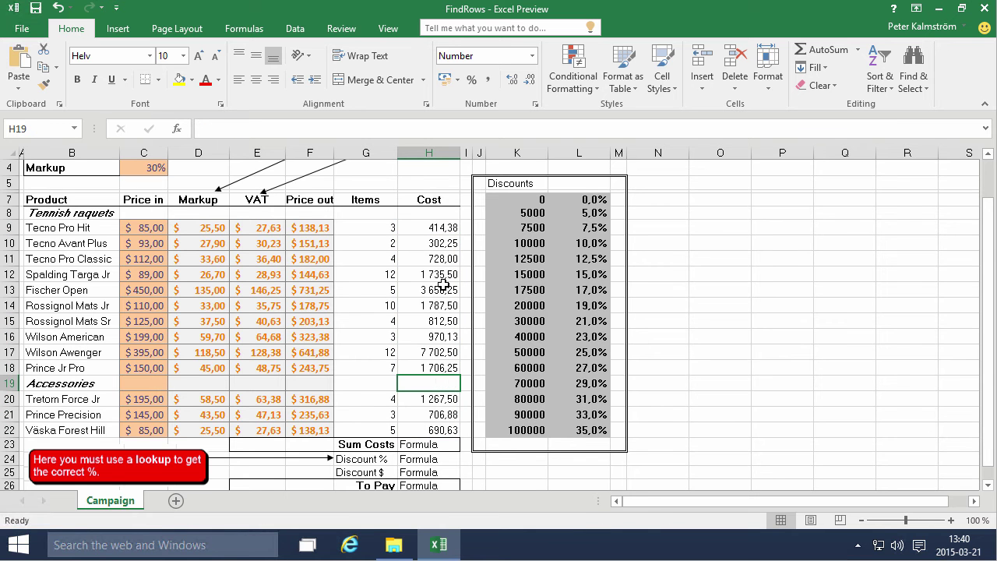
Step: Format the Cost values H9:H22 as $ Accounting with the Calculation style
drag(436, 227, 438, 430)
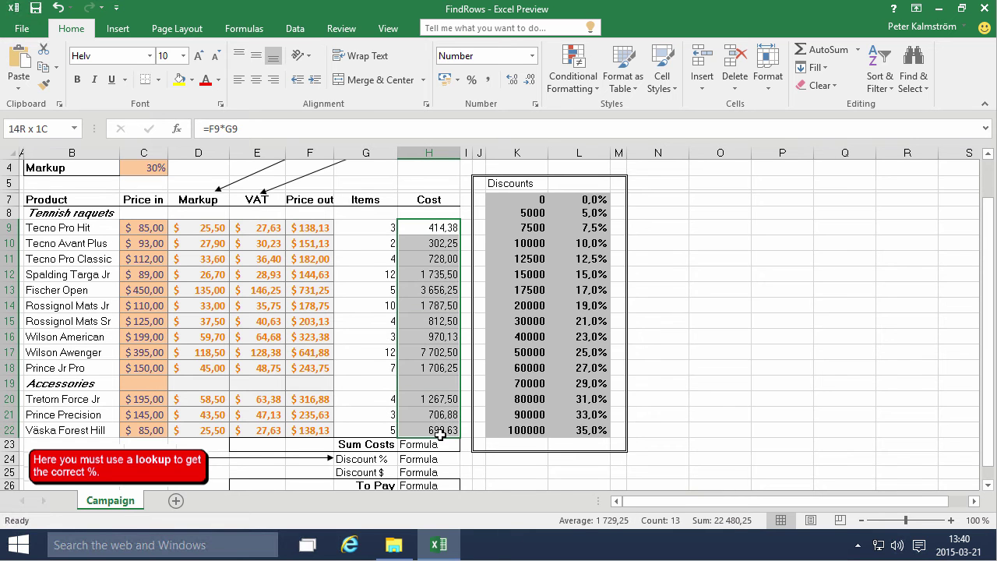
click(456, 79)
click(479, 100)
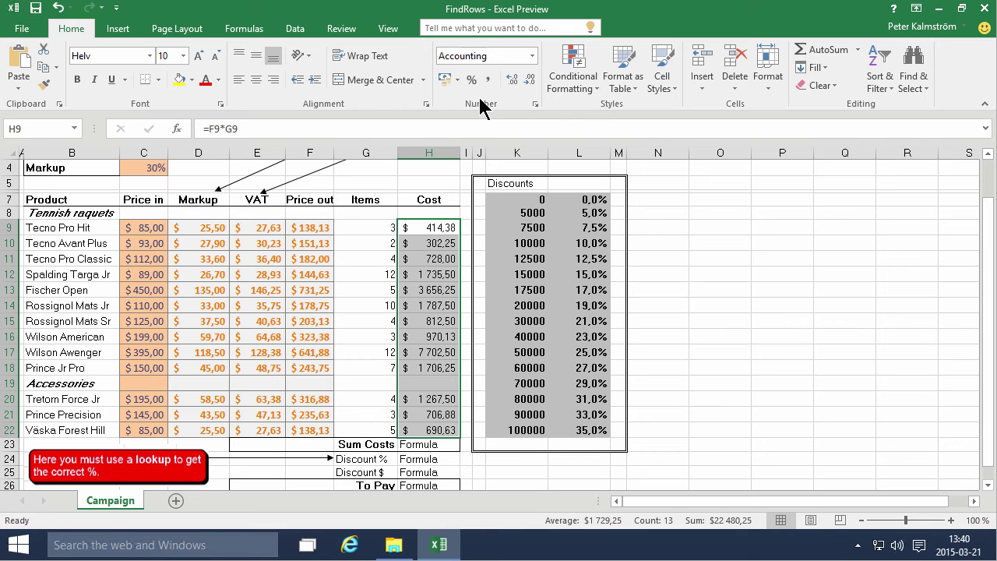
click(662, 78)
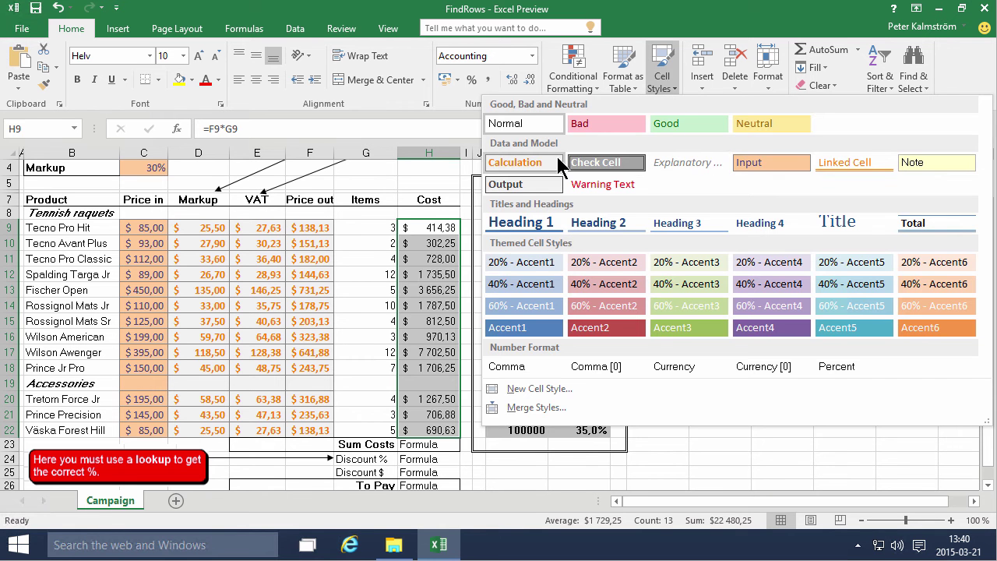
click(547, 162)
Step: Apply the Input cell style to the Items counts G9:G22
drag(378, 226, 369, 431)
click(668, 93)
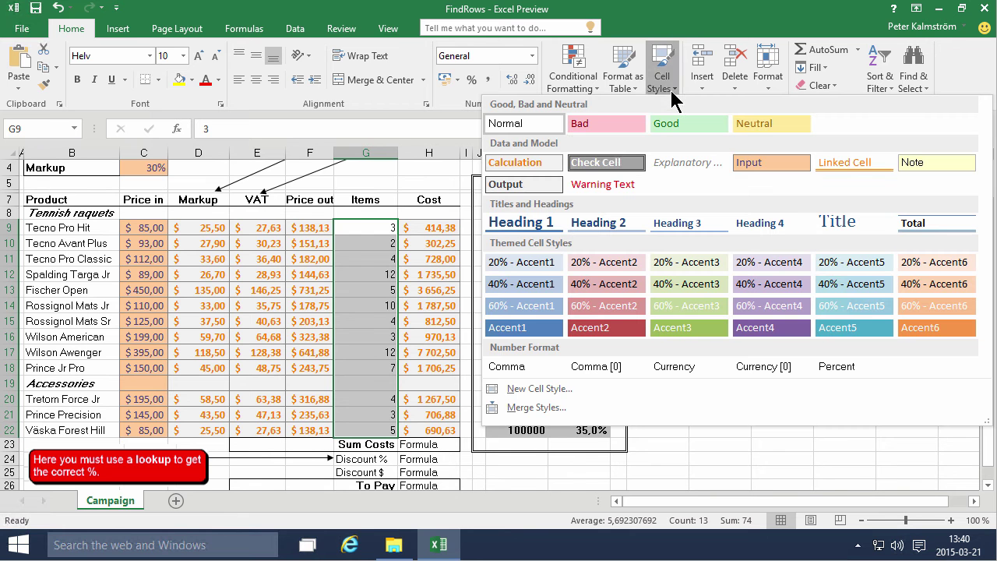
click(763, 165)
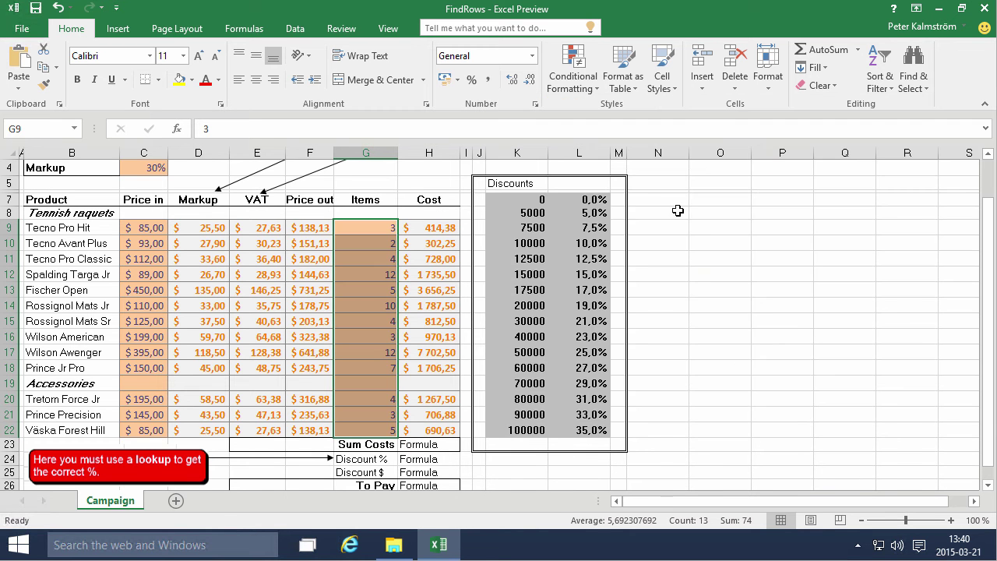
click(393, 383)
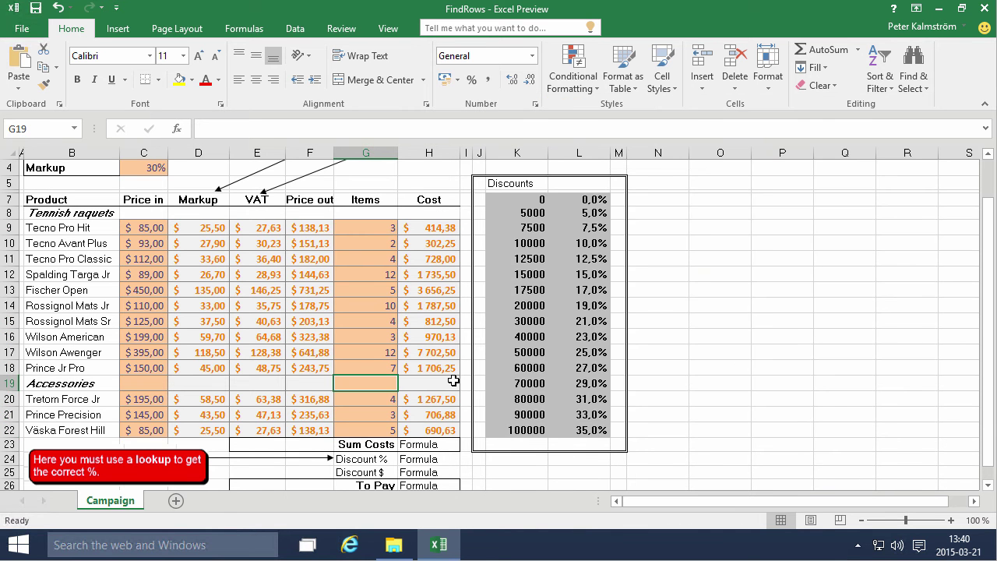
Step: AutoSum the Cost values into H23 as =SUM(H9:H22)
click(431, 444)
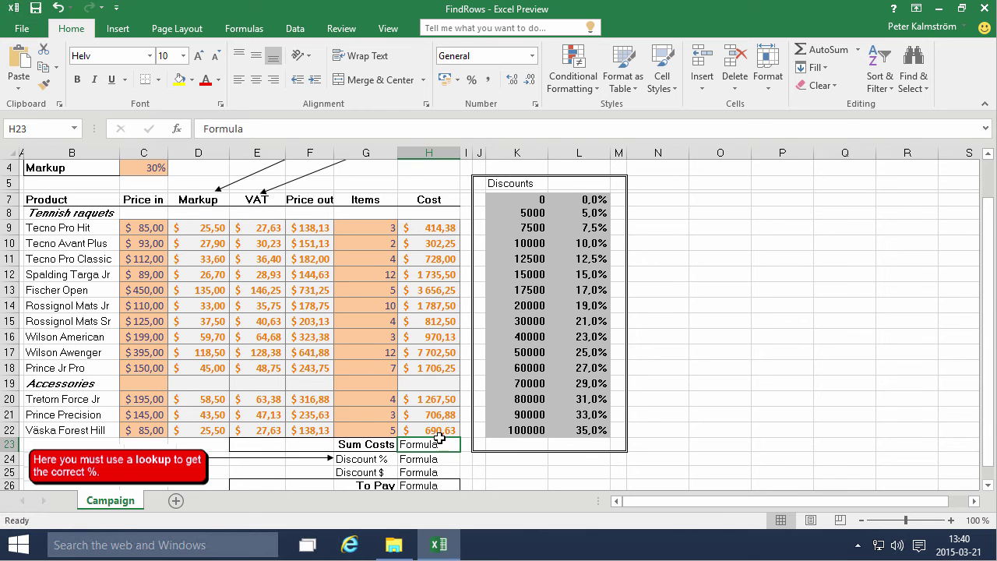
click(823, 51)
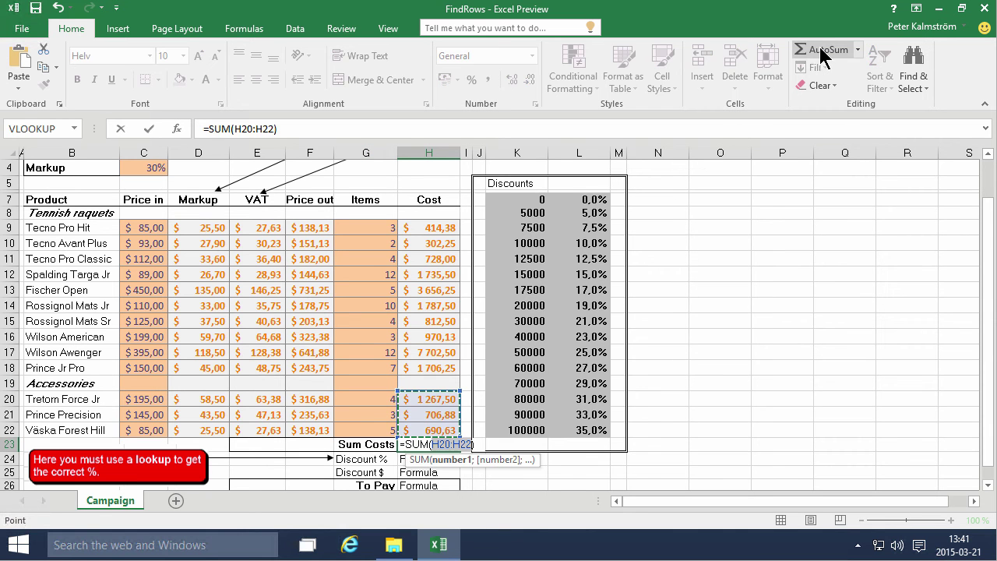
drag(438, 226, 442, 428)
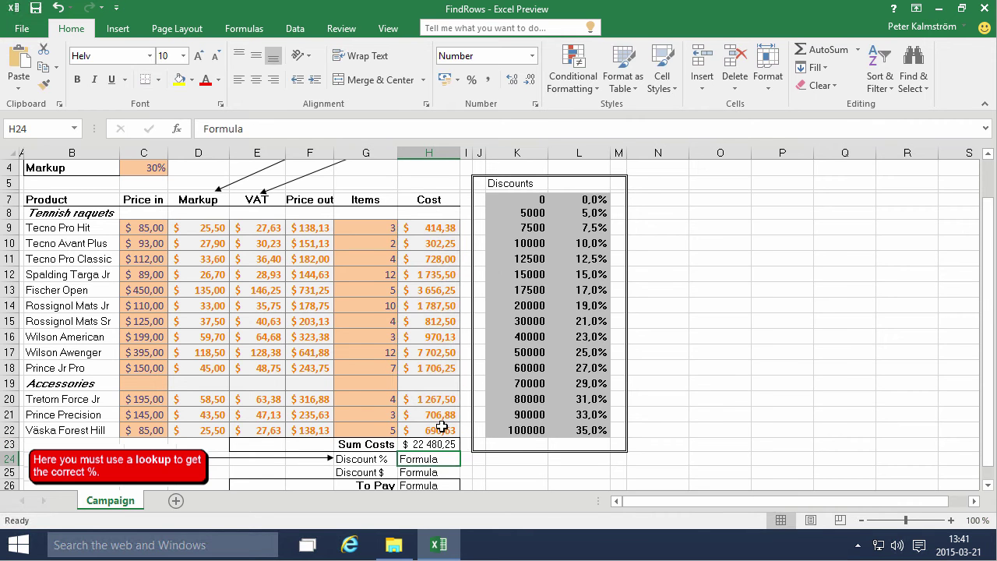
click(432, 444)
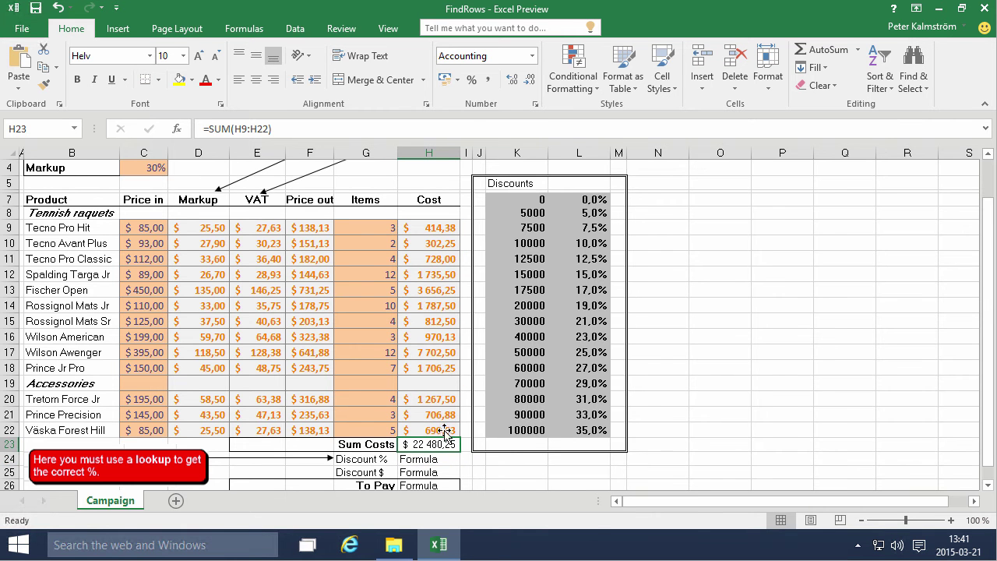
Step: Apply the Calculation style to the Sum Costs total $ 22 480,25
click(670, 85)
click(514, 162)
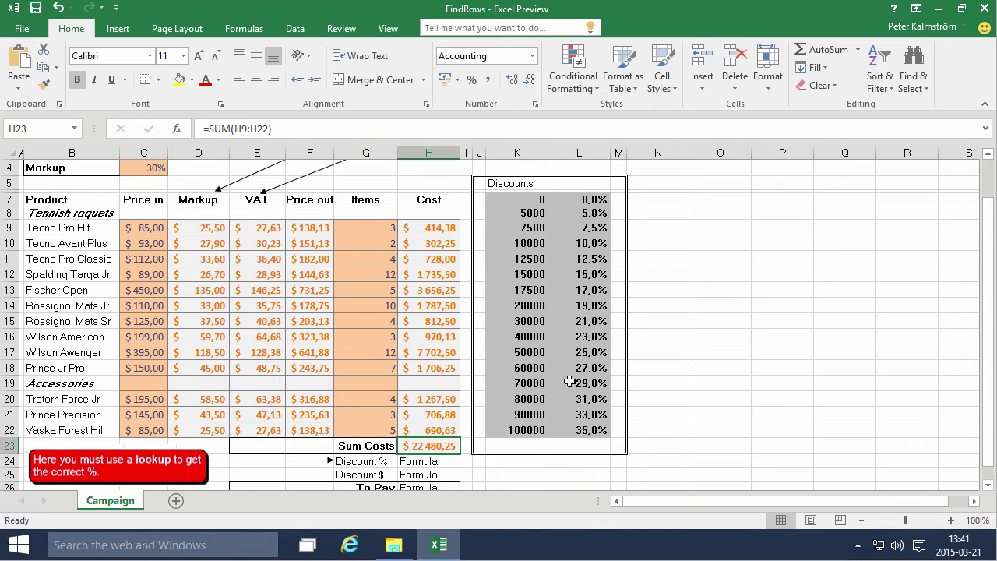
click(697, 406)
scroll(696, 409, down, 2)
click(418, 388)
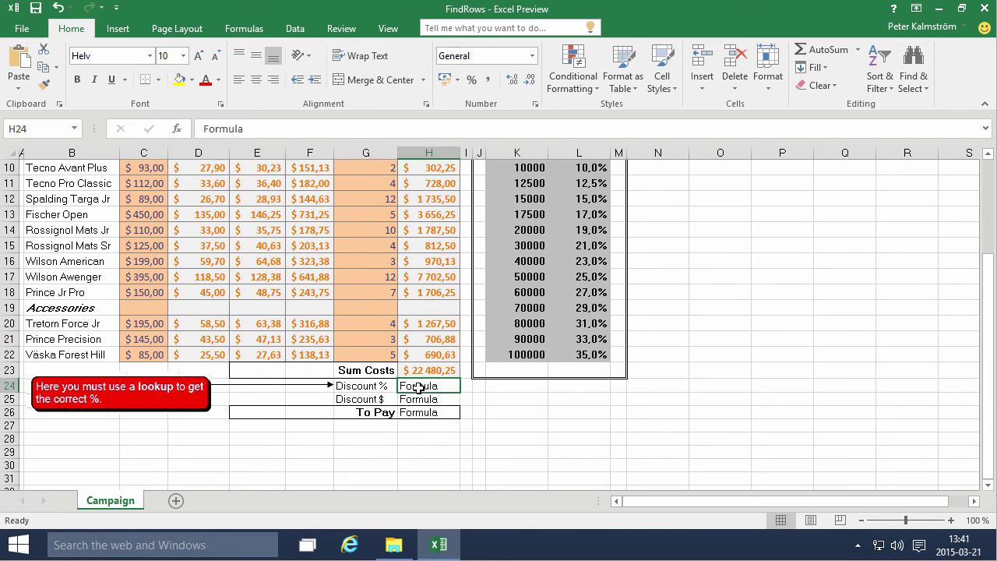
scroll(421, 385, up, 2)
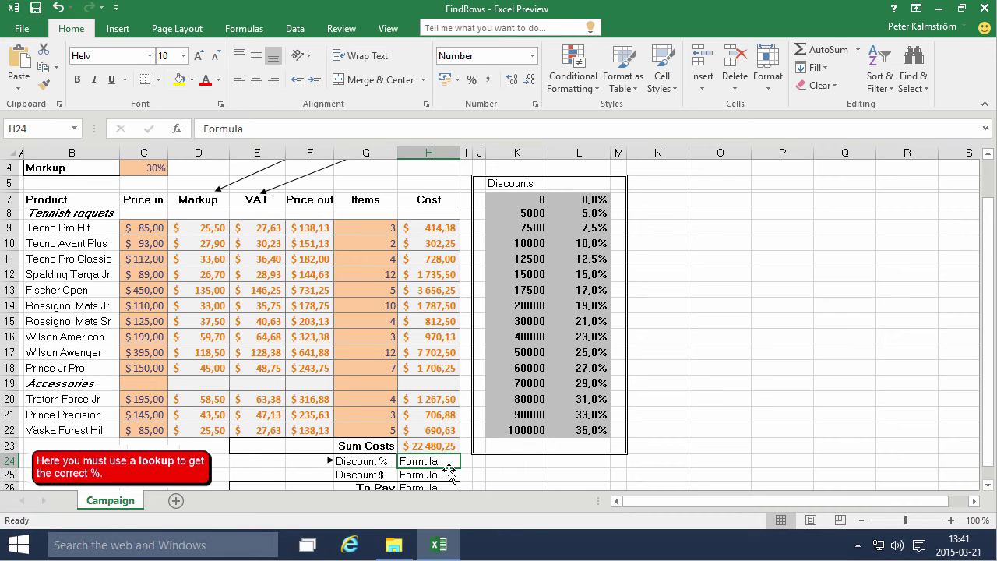
Step: Enter =VLOOKUP(H23;K7:L22;2) in the Discount % cell H24
text(=)
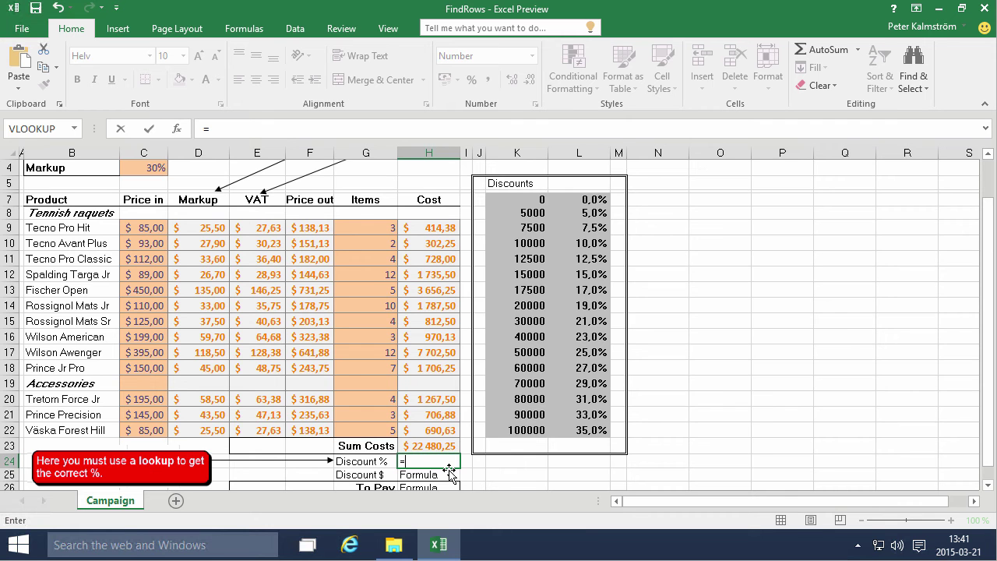
text(vloo)
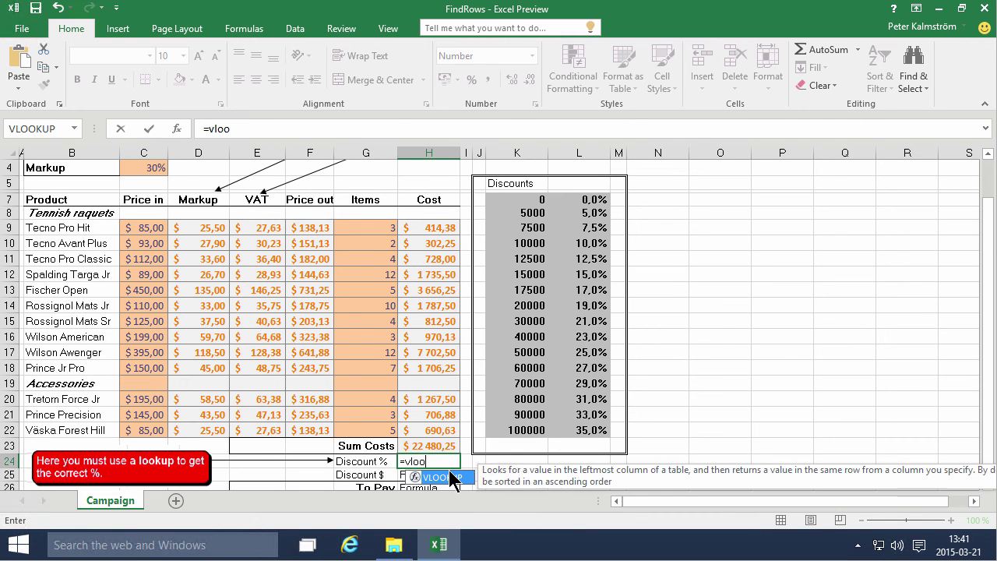
key(Tab)
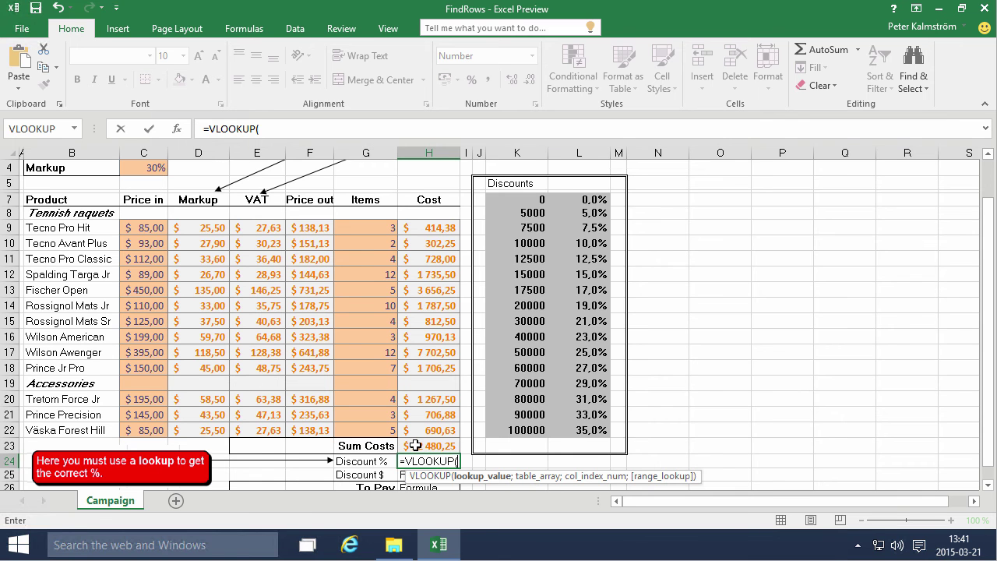
click(415, 445)
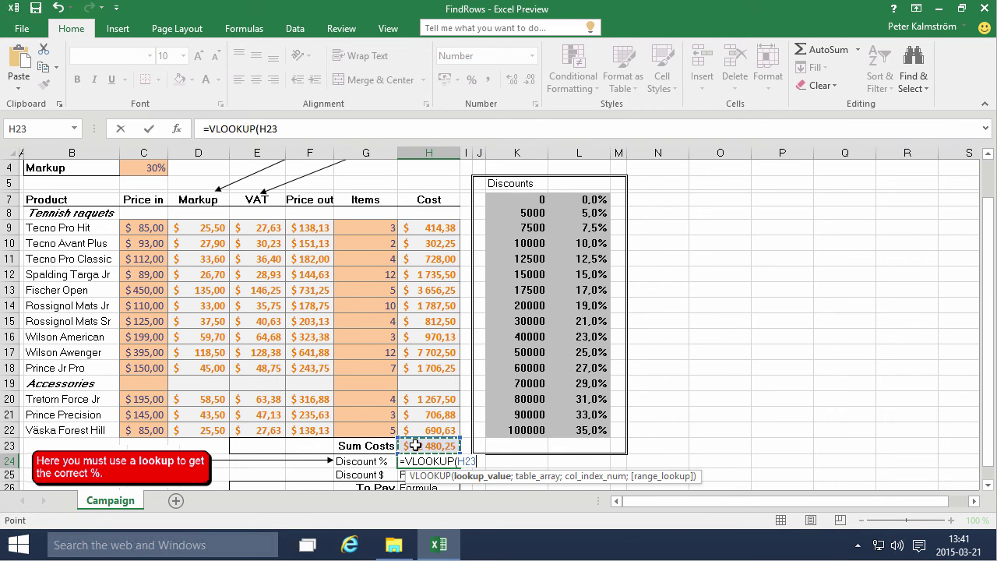
text(;)
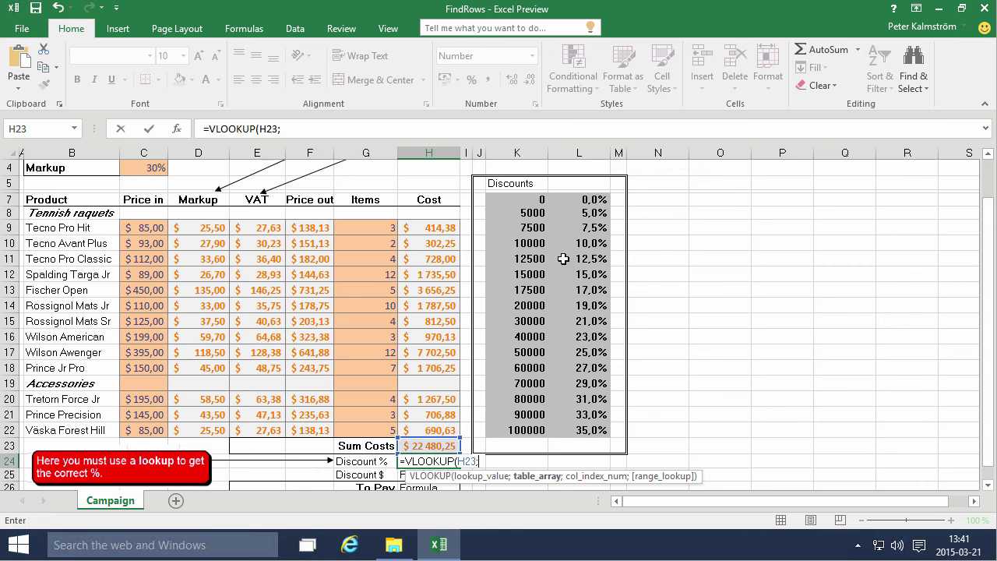
drag(526, 204, 590, 427)
text(;)
text(22;2)
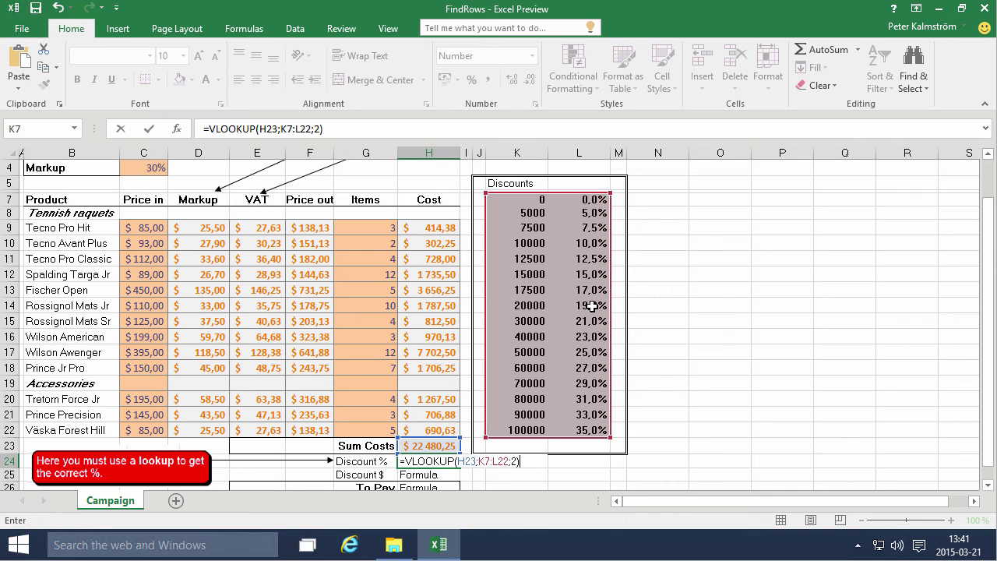
key(Return)
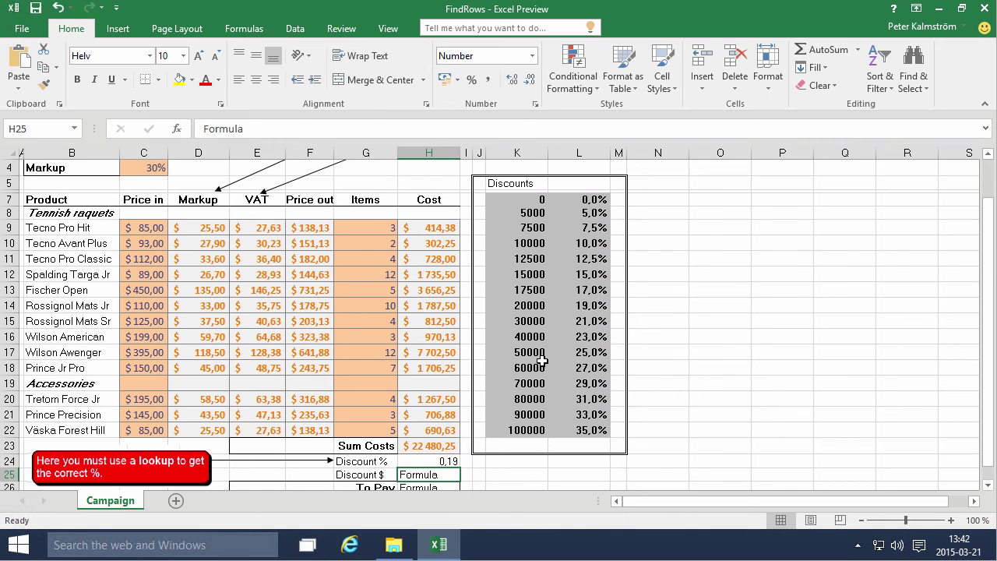
Step: Format the 19% discount rate as a percentage with the Calculation style
click(446, 459)
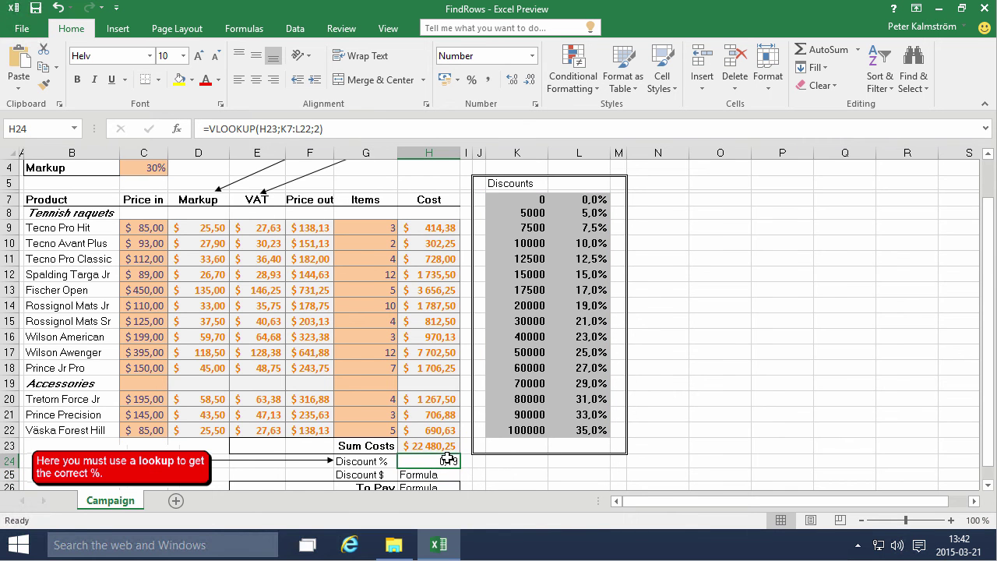
click(472, 80)
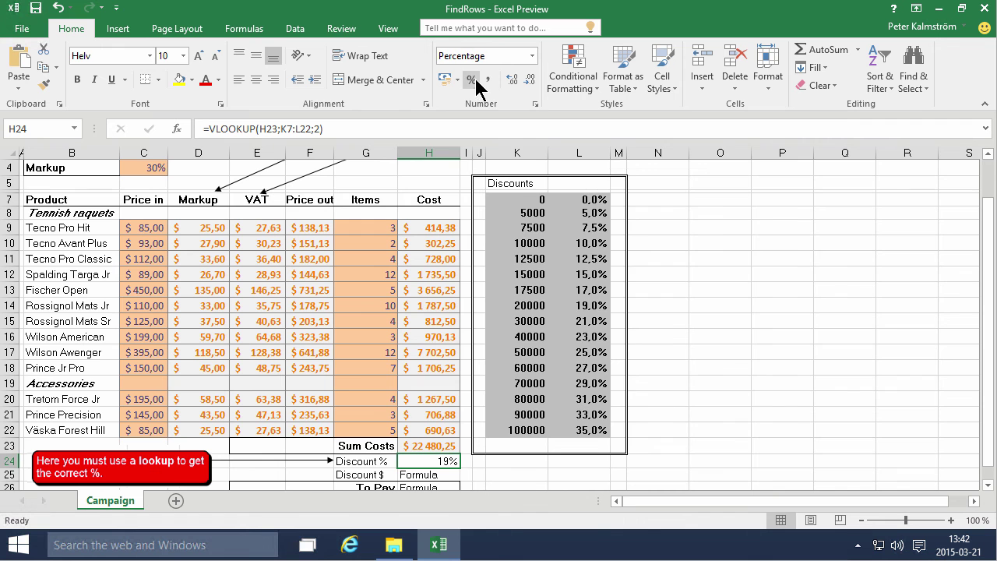
click(675, 84)
click(520, 167)
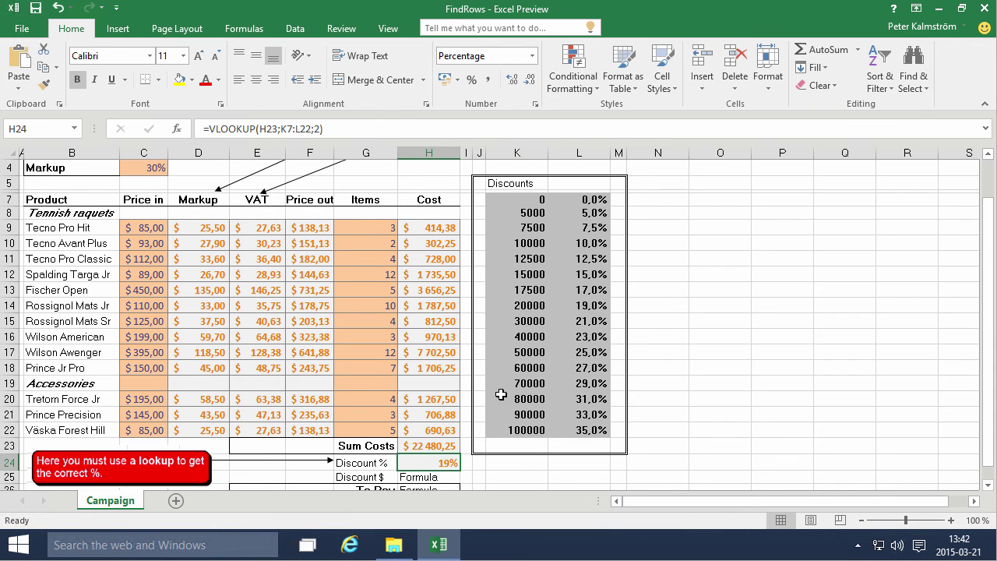
scroll(498, 392, down, 2)
Step: Enter the formula =H23*H24 in the Discount $ cell H25
click(430, 403)
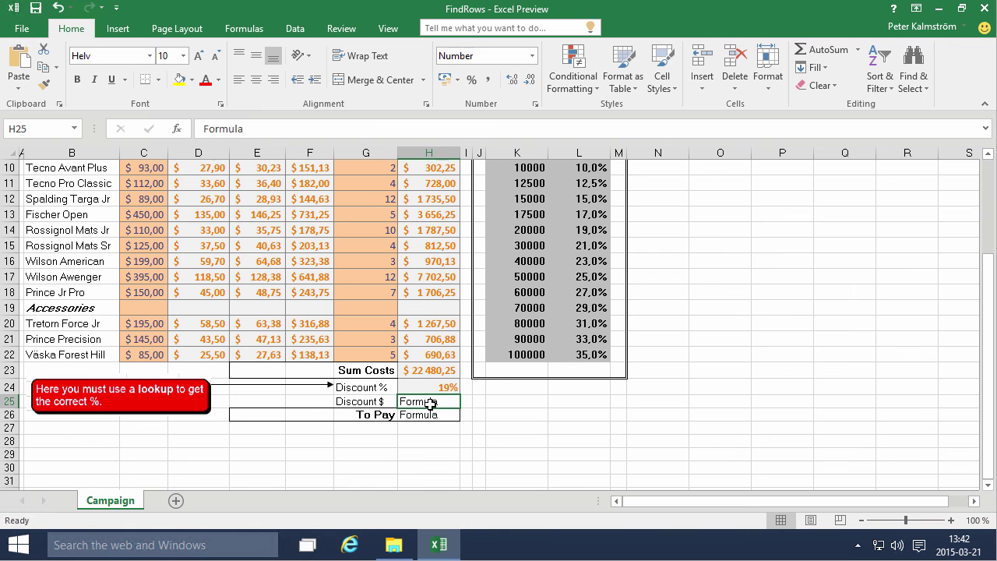
text(=)
key(Up)
key(Up)
key(Up)
key(Down)
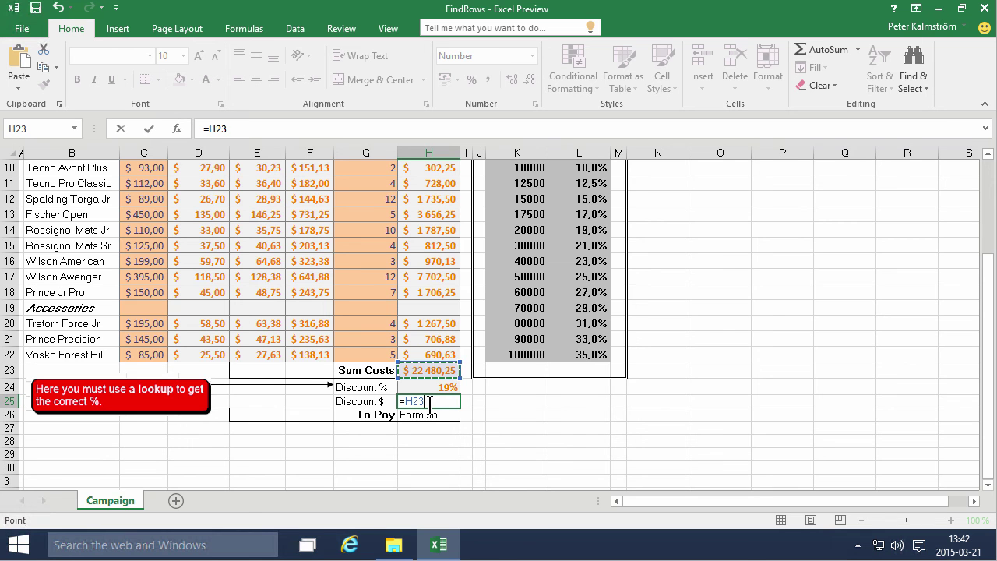
text(*)
key(Up)
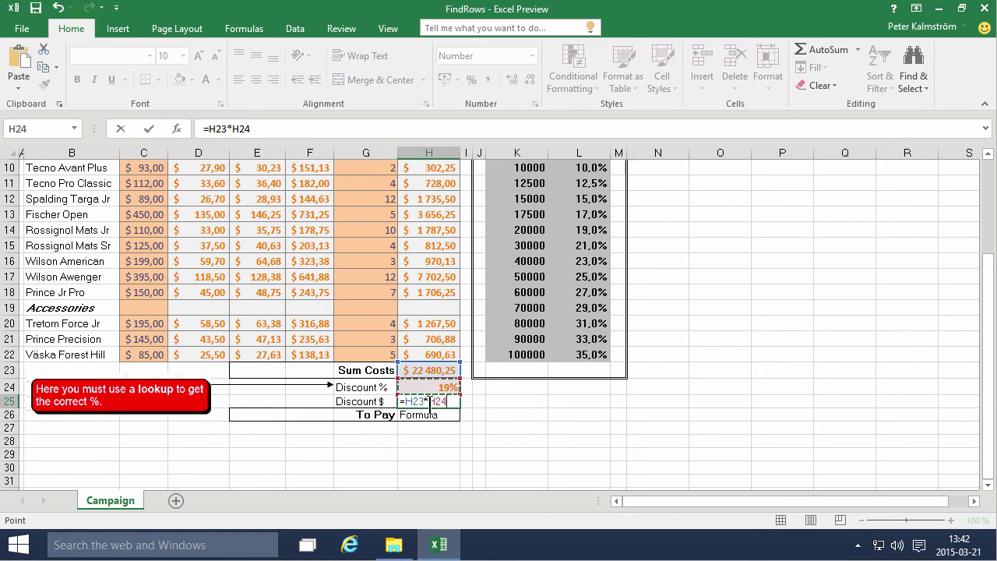
key(Return)
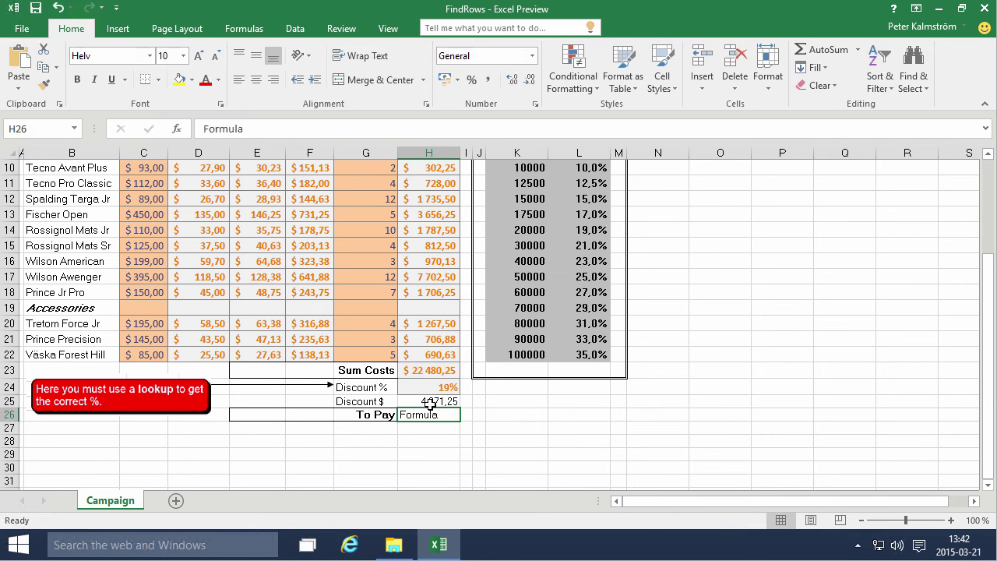
Step: Format the $ 4 271,25 discount amount as $ Accounting with the Calculation style
click(442, 402)
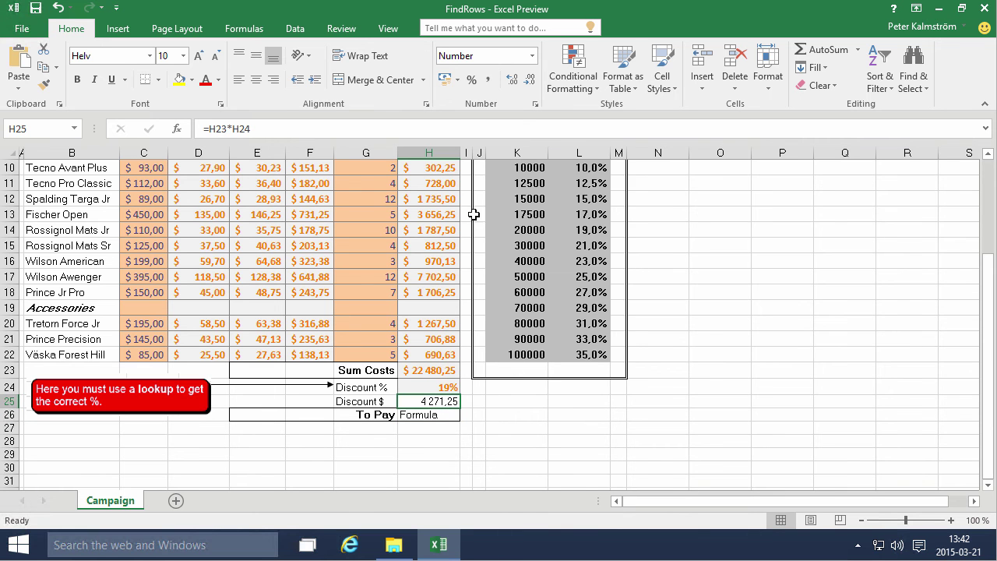
click(456, 80)
click(466, 101)
click(678, 97)
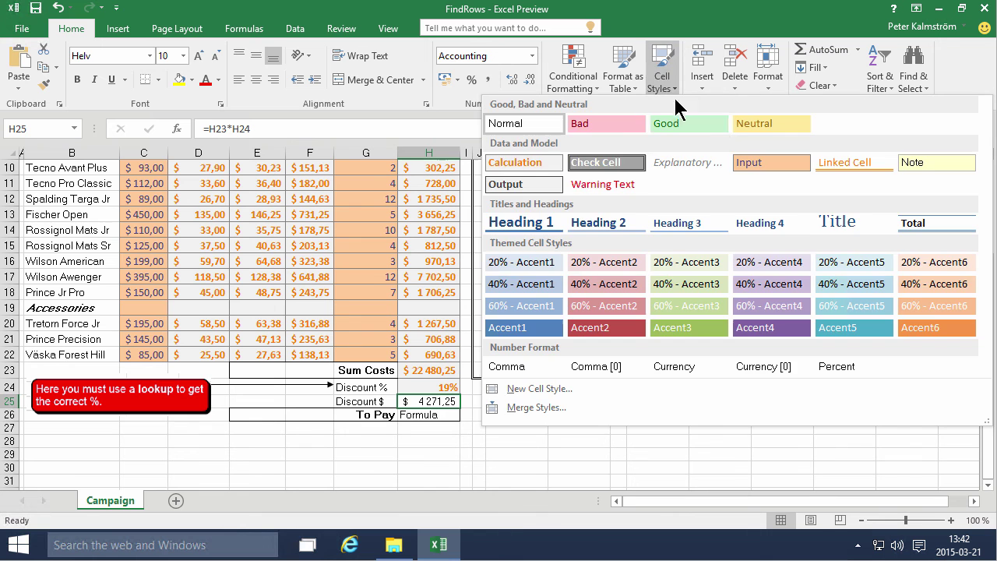
click(516, 164)
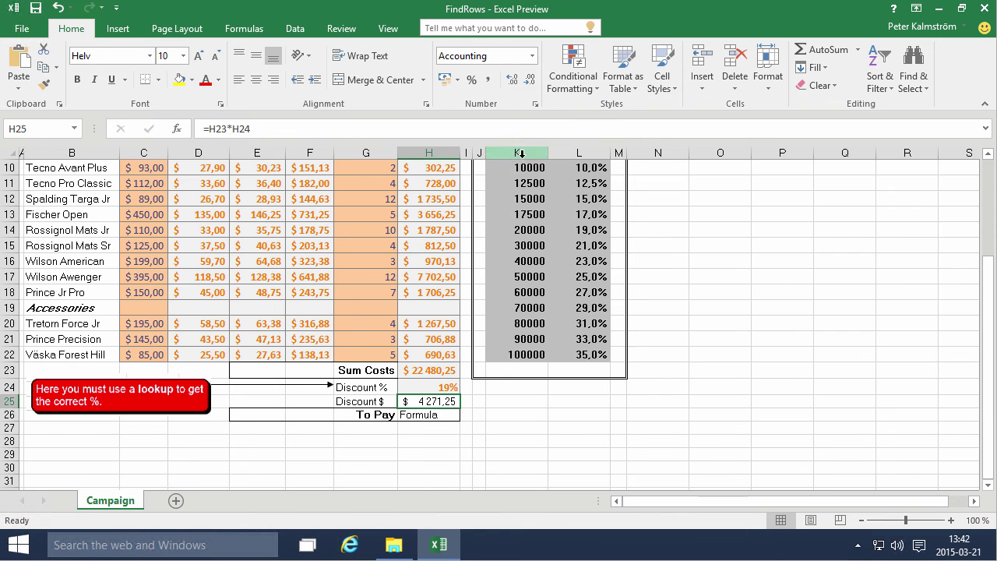
click(438, 416)
Step: Enter the To Pay formula =H23-H25 in H26, giving $ 18 209,00
text(=)
key(Up)
key(Up)
key(Up)
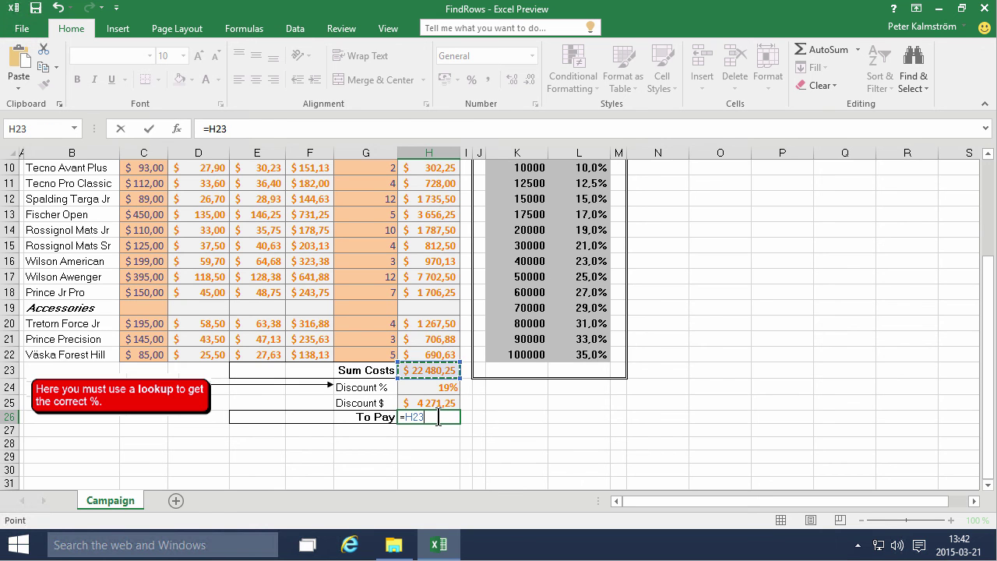
text(-)
key(Up)
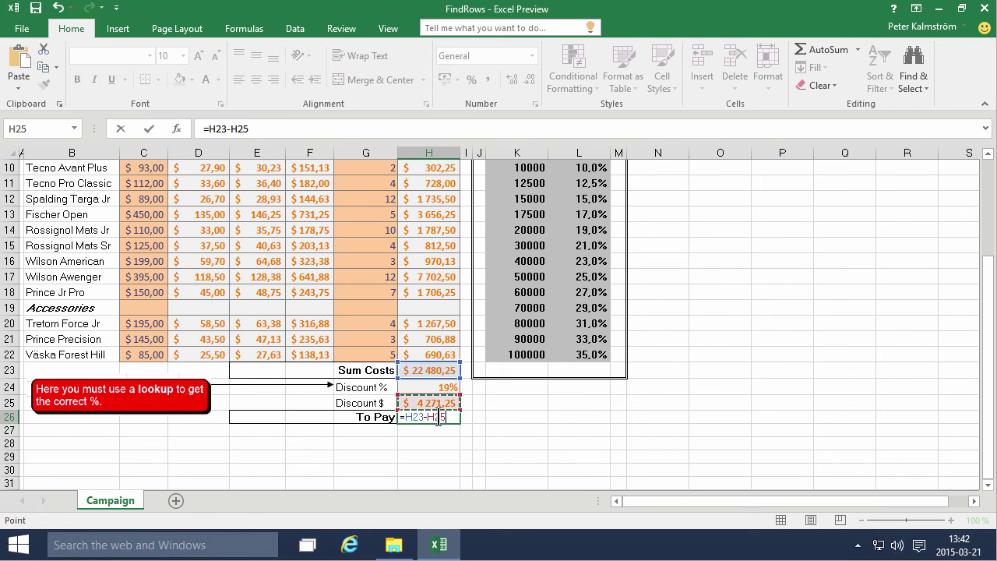
key(Return)
Step: Apply the Calculation cell style to the To Pay result in H26
click(439, 417)
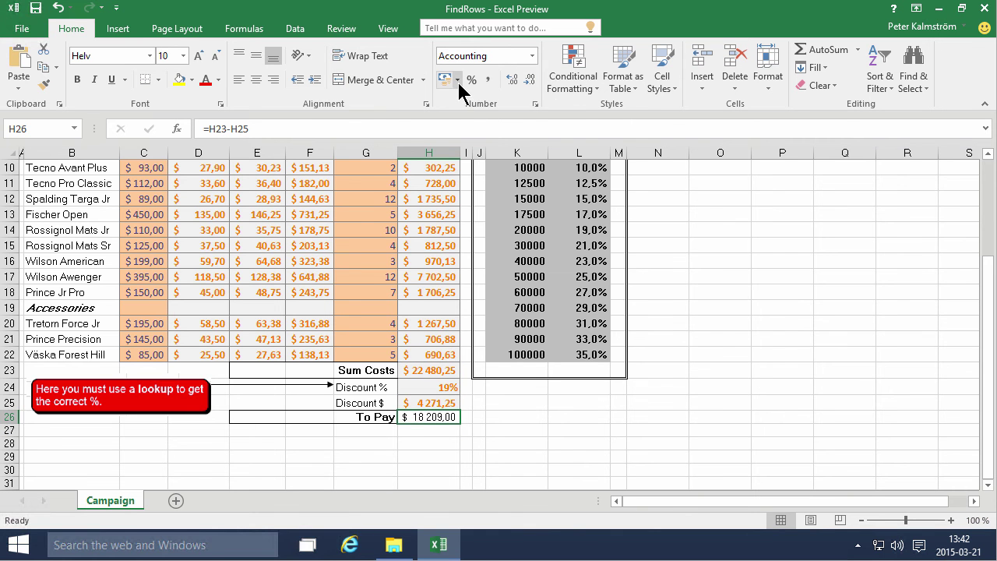
click(659, 91)
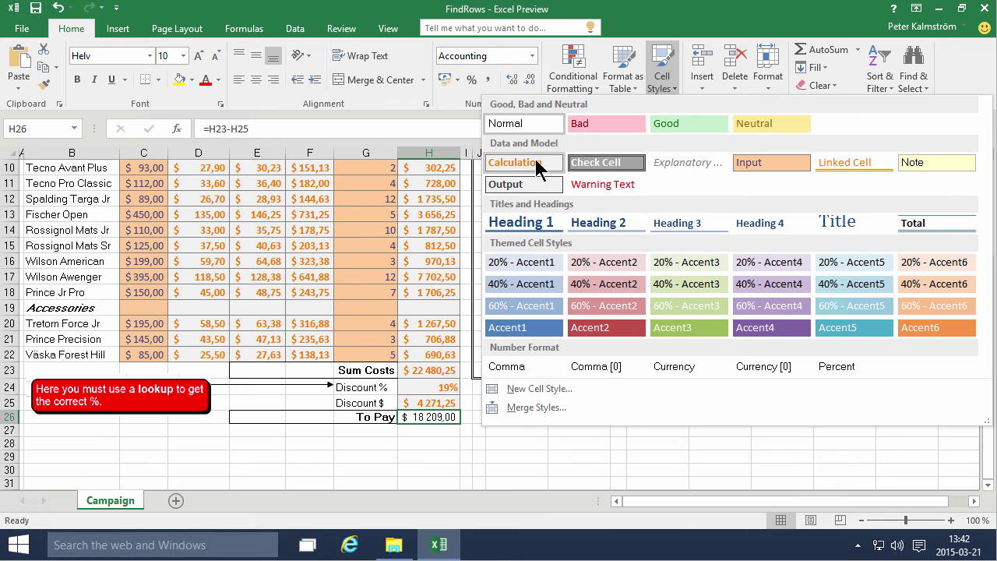
click(524, 162)
click(710, 277)
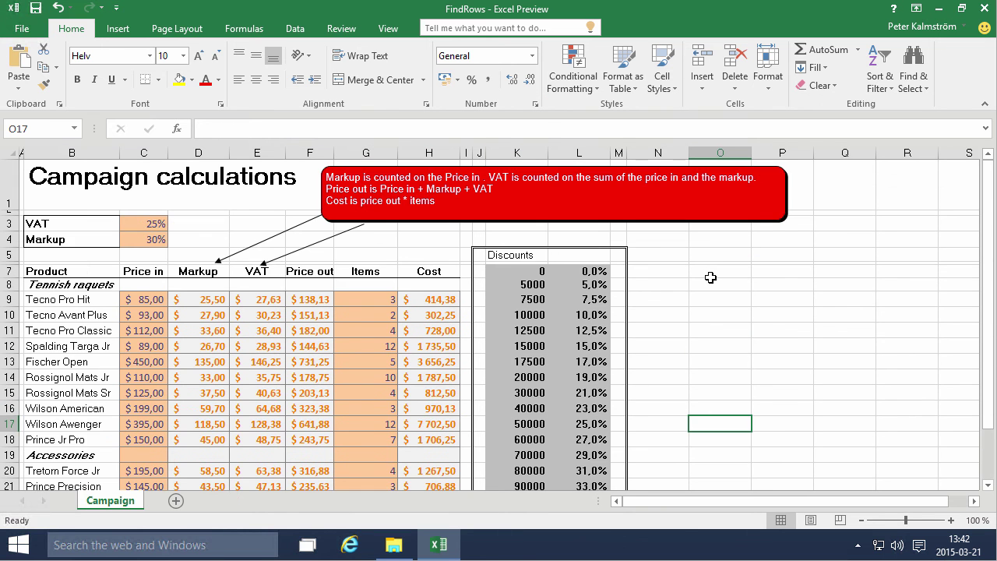